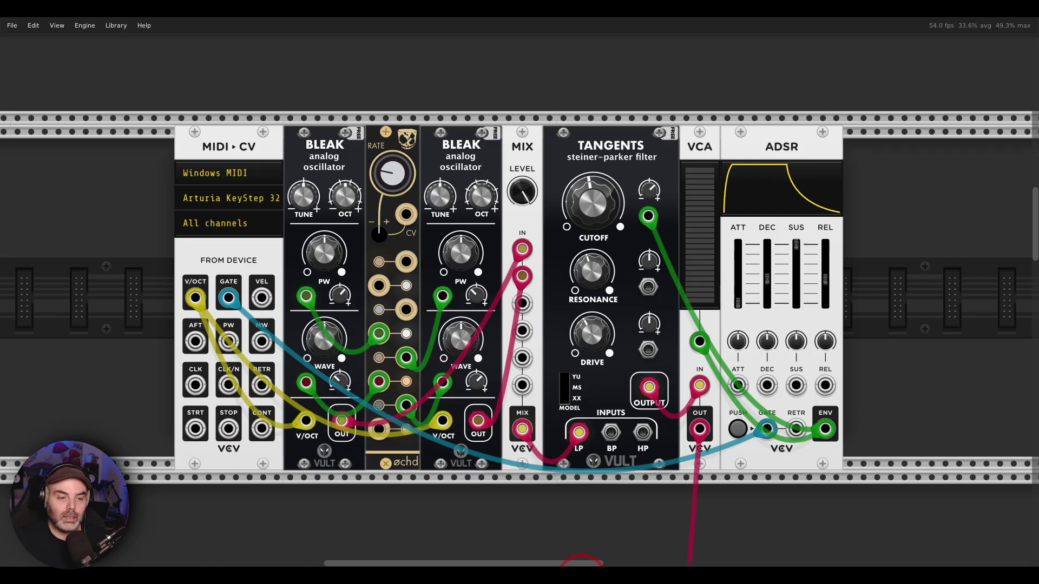
Scroll the rack up to reveal the MindMeld ShapeMaster module above the synth voice.
scroll(590, 407, "up", 5)
scroll(589, 407, "up", 10)
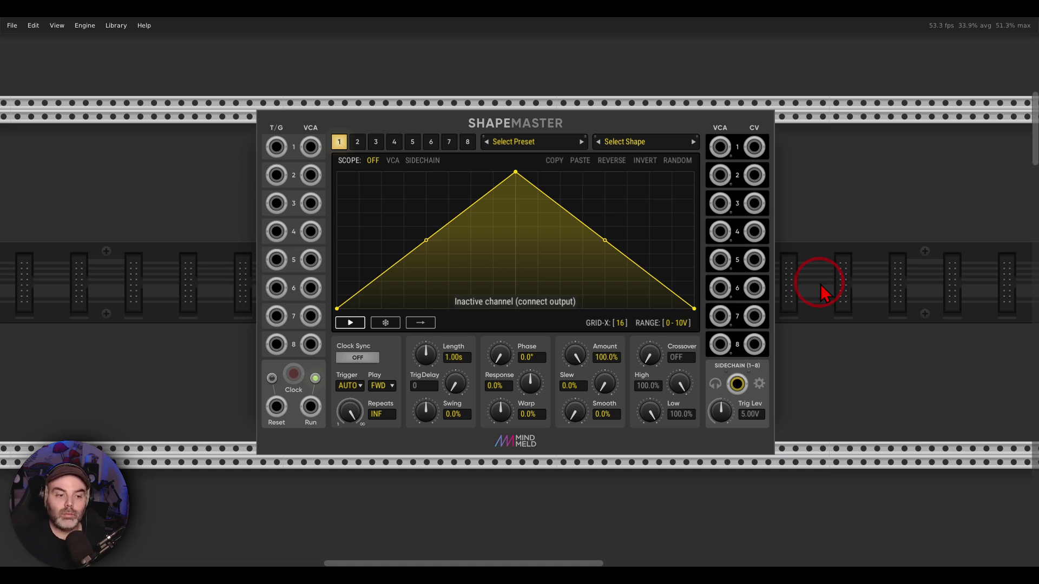
Curve ShapeMaster's rising edge and add nodes for a steep rise, plateau and falling-slope dip.
left_click_drag(425, 242, 428, 269)
double_click(449, 230)
left_click_drag(464, 232, 418, 194)
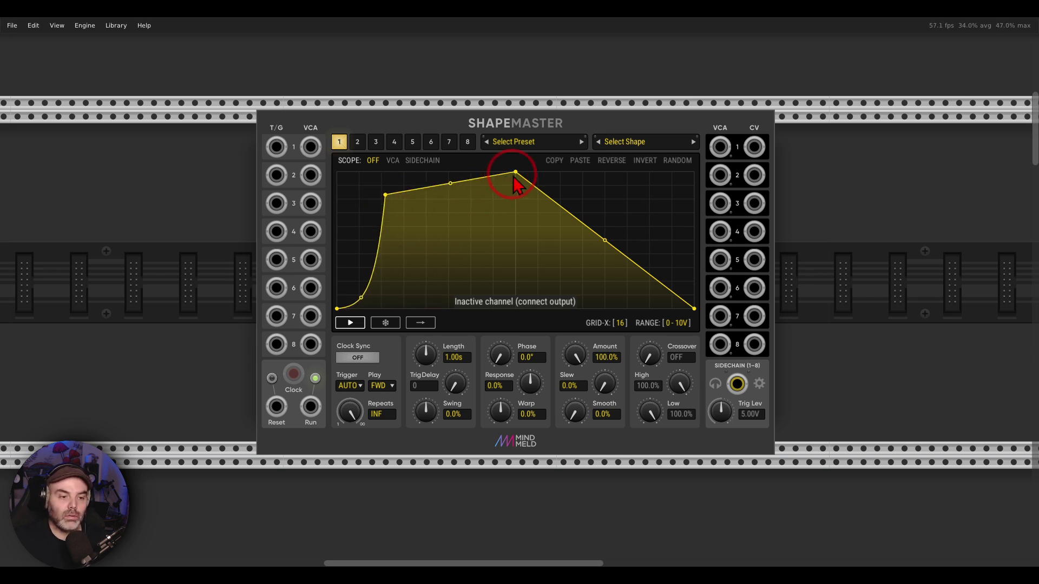
double_click(557, 213)
left_click_drag(558, 213, 543, 236)
Add three more nodes forming a raised step, a low point near the bottom and a second peak.
double_click(602, 250)
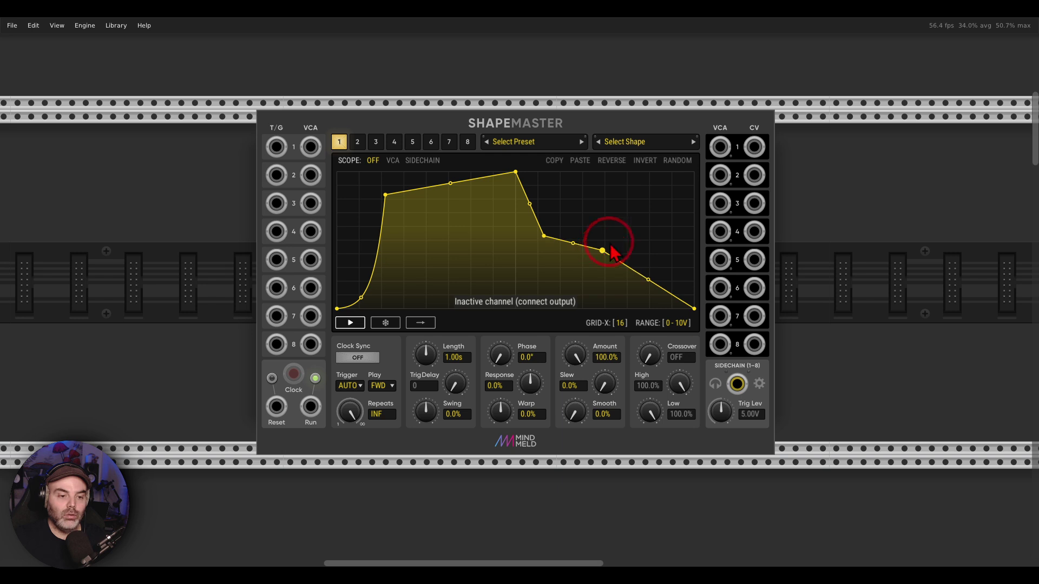
left_click_drag(602, 250, 630, 206)
double_click(669, 252)
left_click_drag(670, 251, 619, 291)
double_click(578, 221)
mouse_move(578, 221)
left_mouse_down()
mouse_move(568, 201)
mouse_move(585, 201)
left_mouse_up()
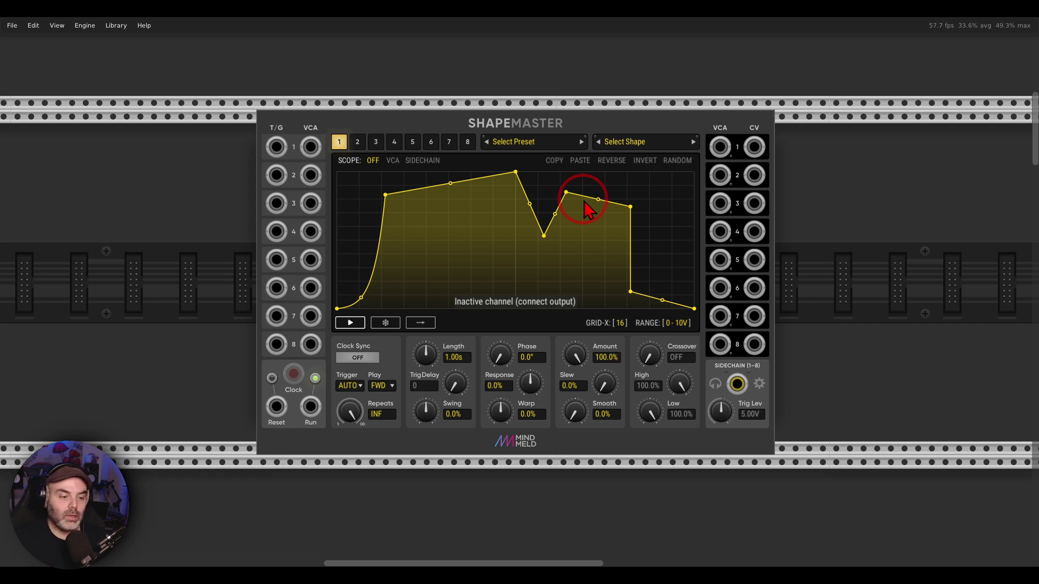
scroll(584, 203, "down", 10)
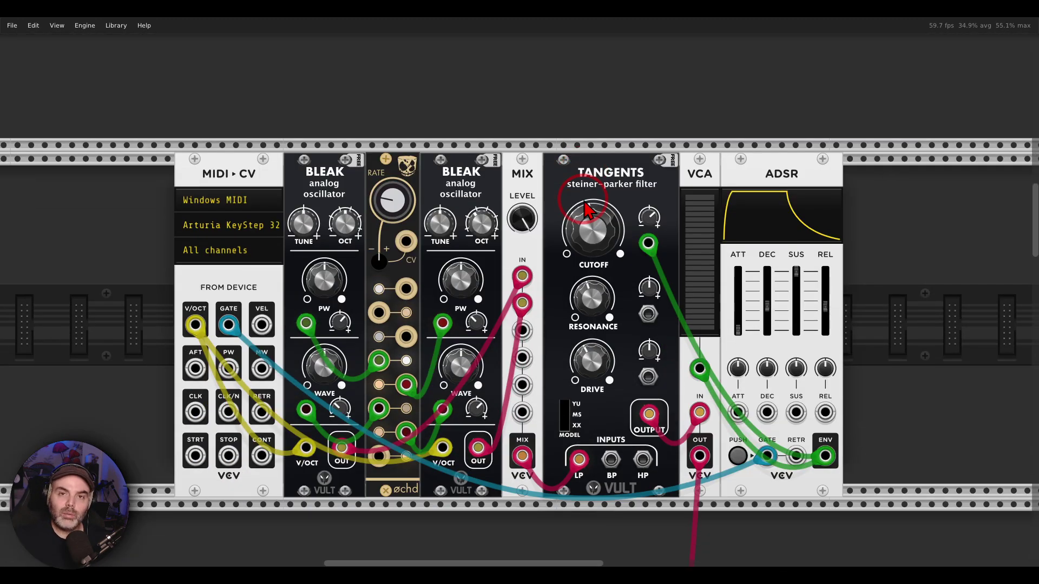
Circle the Bleak oscillators, clock rate, Tangents filter and ADSR envelope as on-screen annotations.
scroll(586, 208, "down", 1)
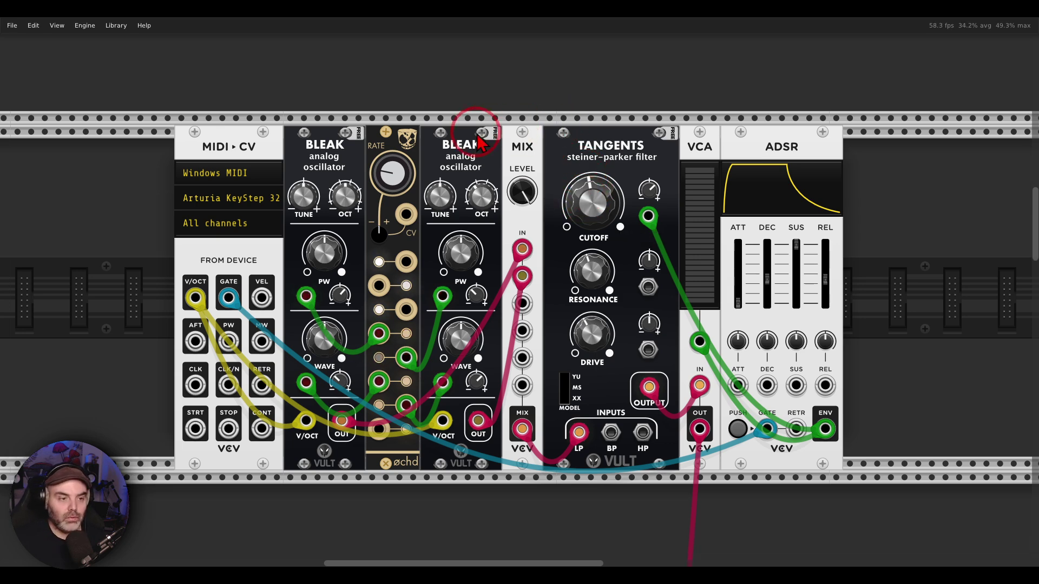
mouse_move(473, 108)
left_mouse_down()
mouse_move(471, 216)
mouse_move(489, 116)
left_mouse_up()
mouse_move(413, 115)
left_mouse_down()
mouse_move(390, 108)
mouse_move(365, 177)
mouse_move(435, 146)
mouse_move(410, 115)
left_mouse_up()
mouse_move(647, 125)
left_mouse_down()
mouse_move(542, 150)
mouse_move(642, 172)
mouse_move(646, 122)
left_mouse_up()
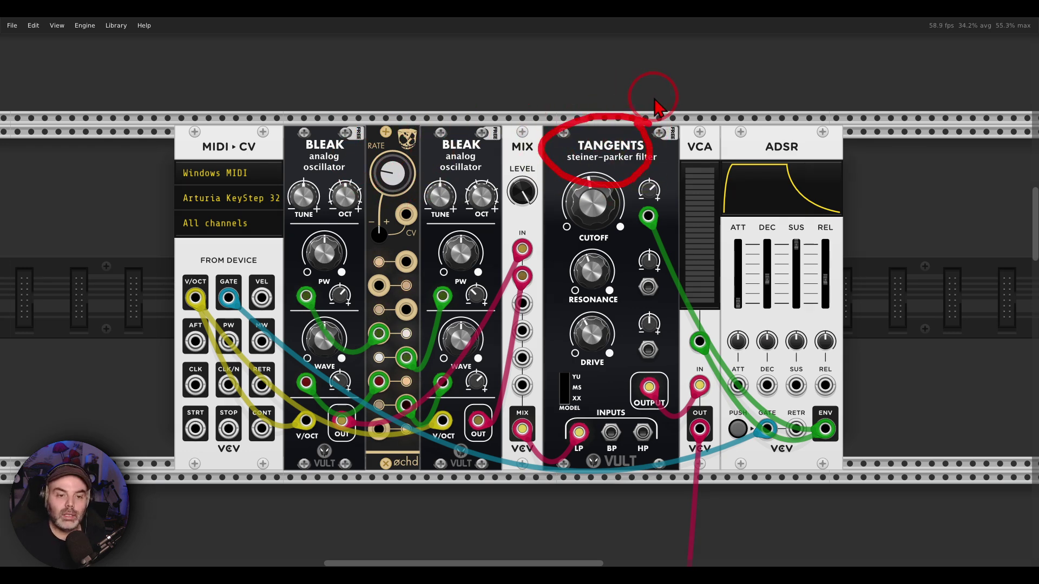
mouse_move(809, 130)
left_mouse_down()
mouse_move(751, 125)
mouse_move(790, 198)
mouse_move(823, 140)
left_mouse_up()
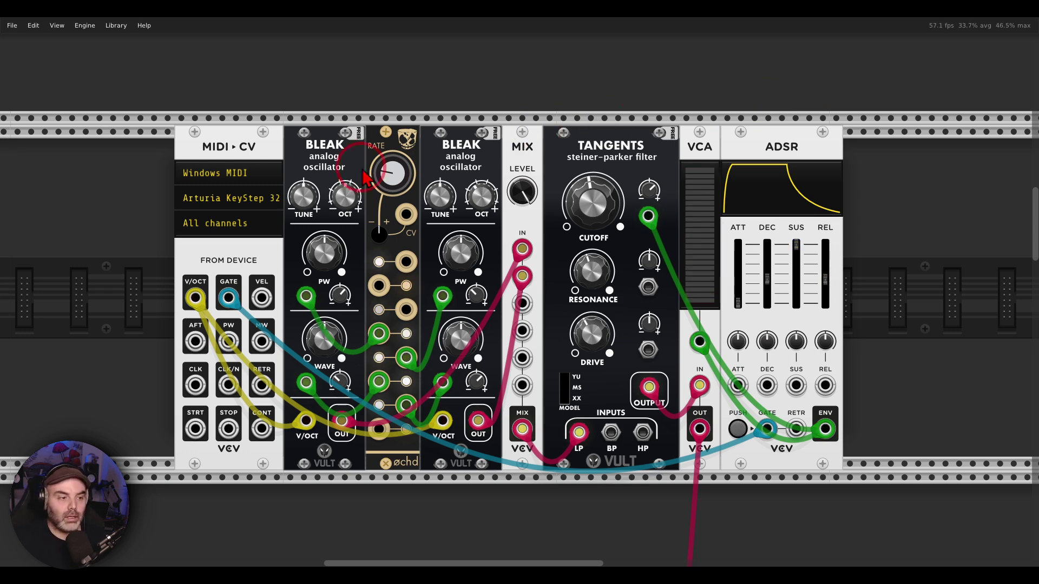
Open the MIDI-CV device list and disconnect the MIDI input device.
left_click(236, 200)
left_click(245, 213)
scroll(255, 231, "down", 5)
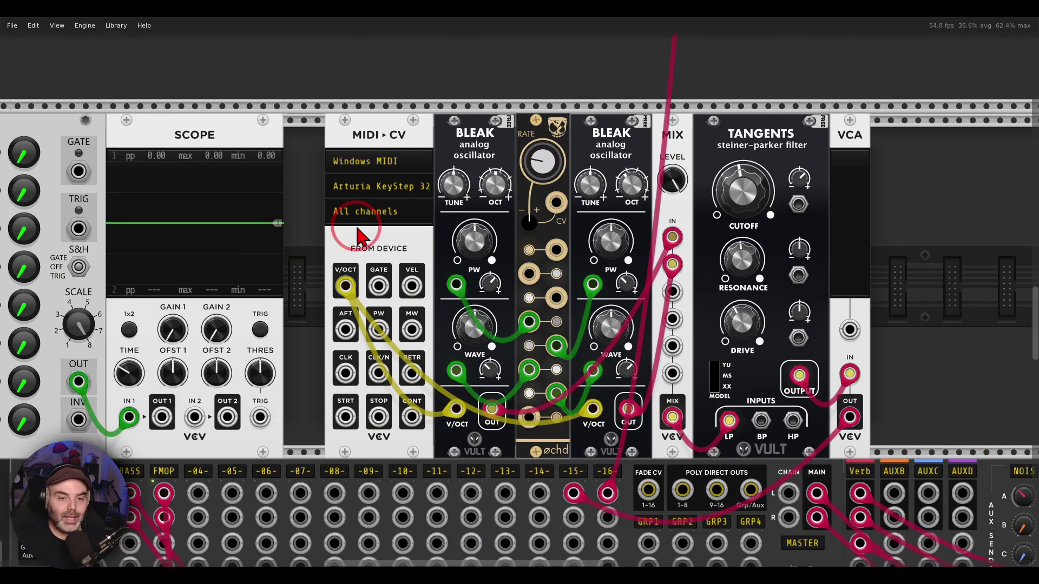
Clear the annotation and pan over to the 16 Step Sequencer and the 120 BPM Clocked.
mouse_move(842, 102)
left_mouse_down()
mouse_move(803, 344)
mouse_move(923, 128)
mouse_move(843, 105)
left_mouse_up()
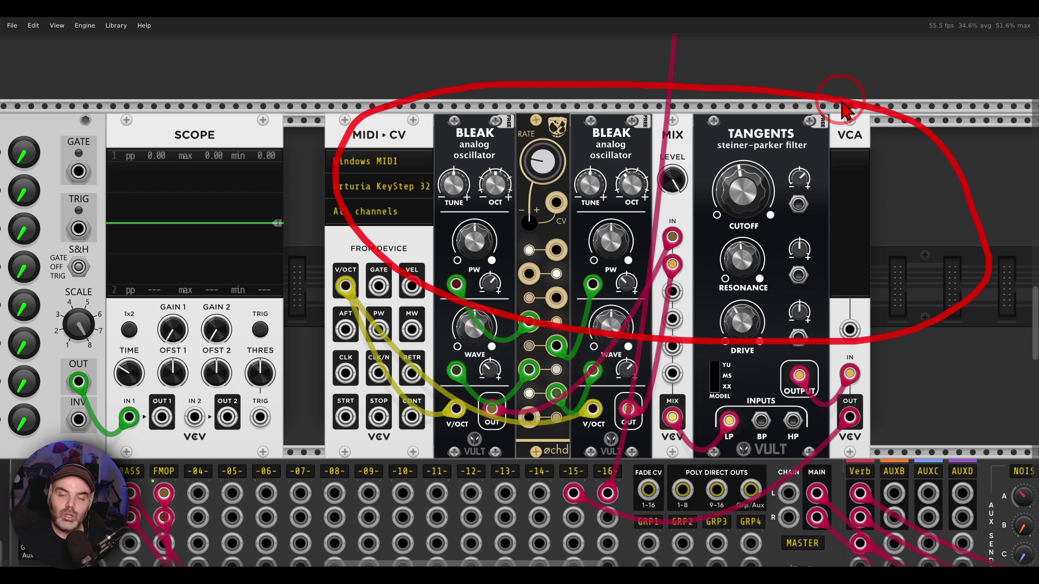
key("Escape")
left_click_drag(362, 109, 760, 80)
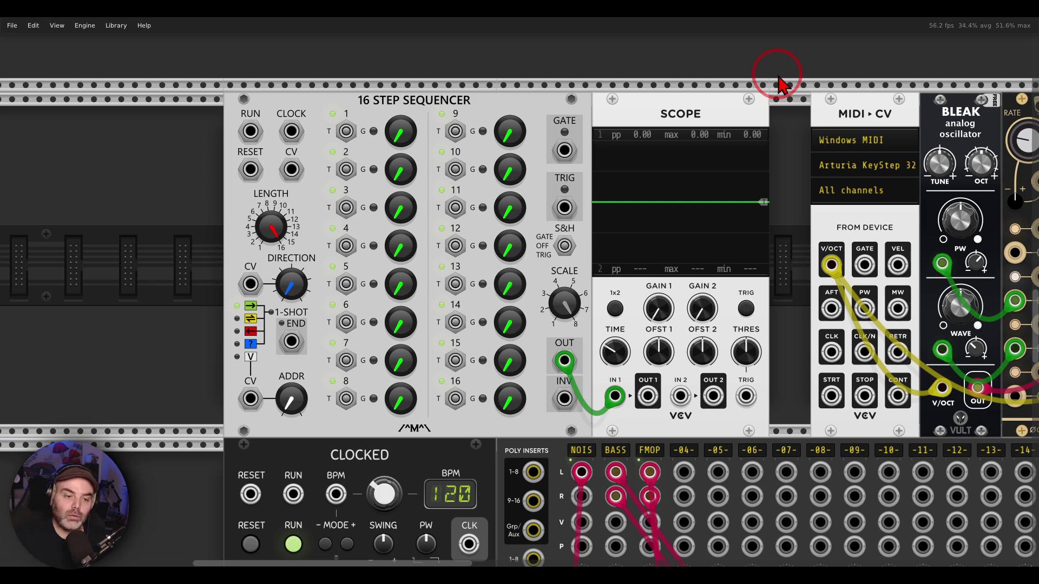
Patch Clocked's CLK 1 output into the 16 Step Sequencer's CLOCK input.
left_click_drag(291, 131, 383, 451)
scroll(301, 359, "down", 5)
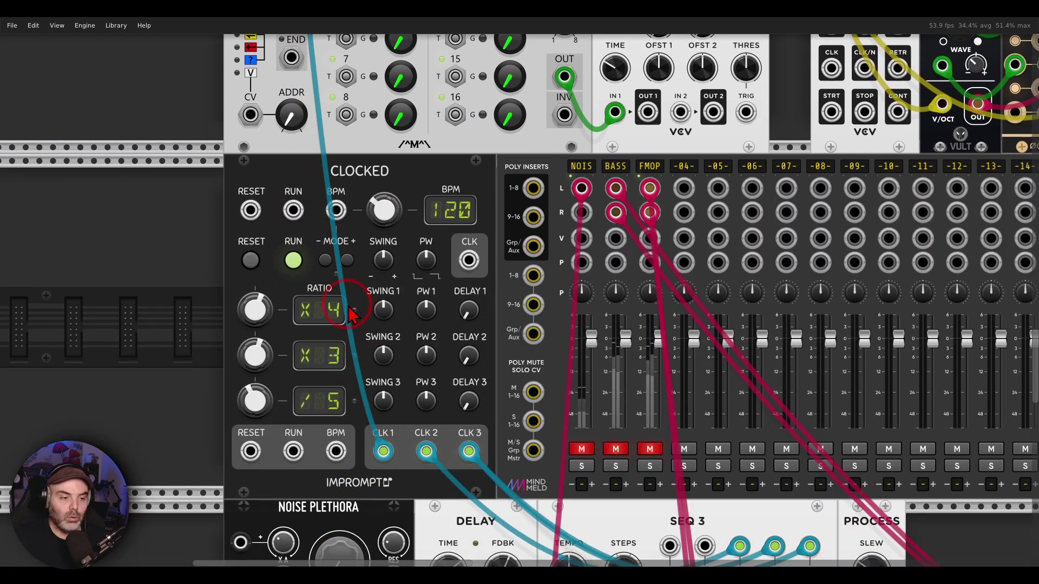
scroll(349, 308, "up", 5)
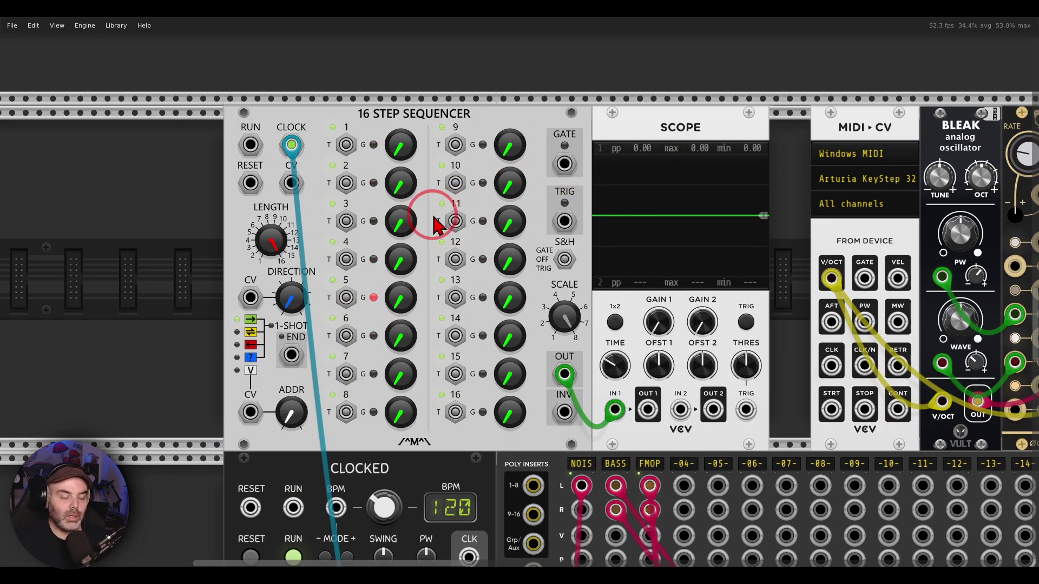
Raise step knobs 3–7 to varied voltages, with step 3 at maximum and step 6 near 4 V.
left_click_drag(405, 224, 407, 116)
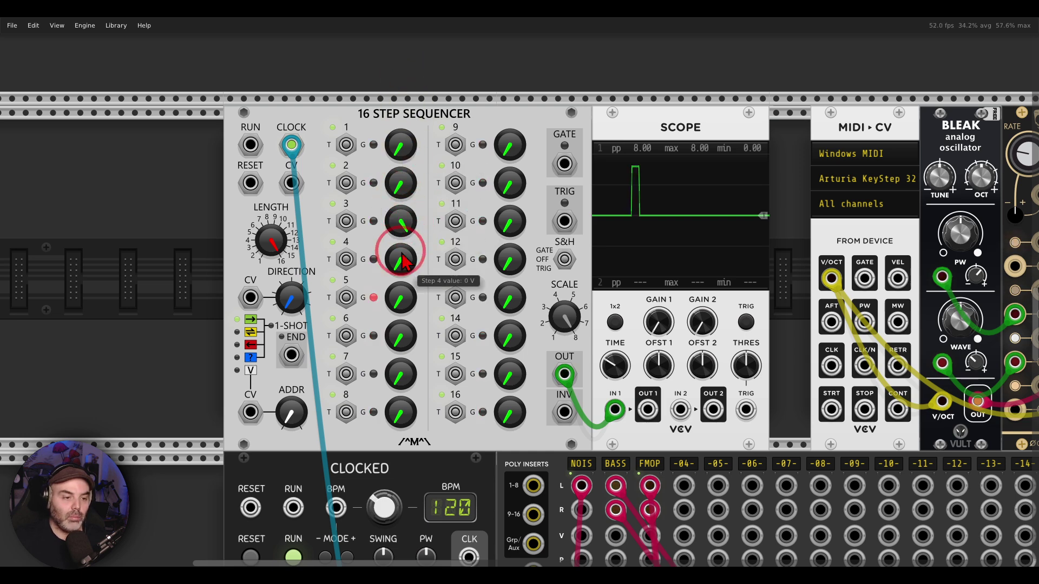
left_click_drag(401, 262, 392, 188)
left_click_drag(405, 277, 361, 234)
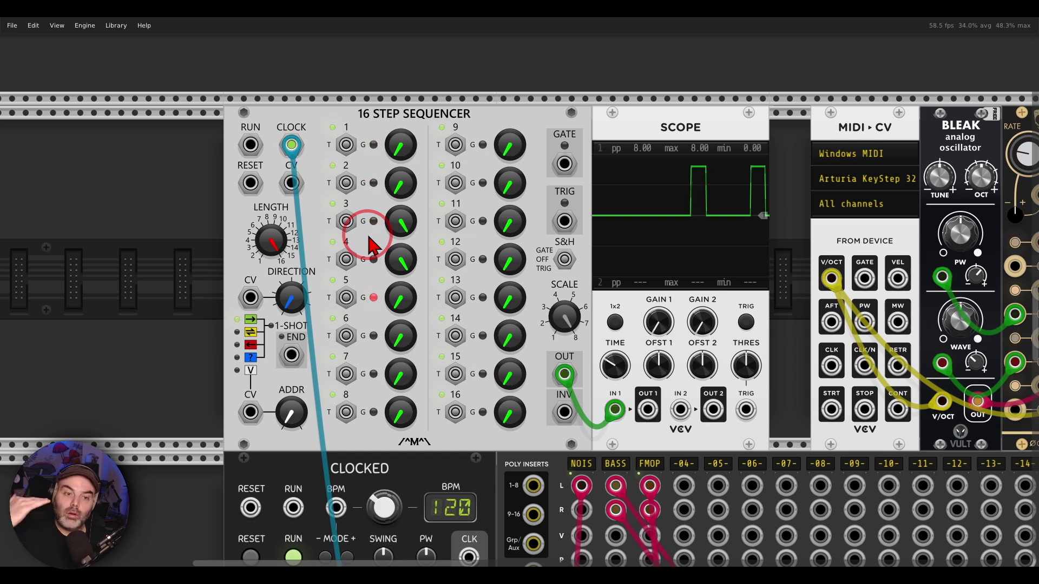
left_click(399, 311)
left_click_drag(400, 310, 401, 225)
left_click_drag(399, 336, 398, 242)
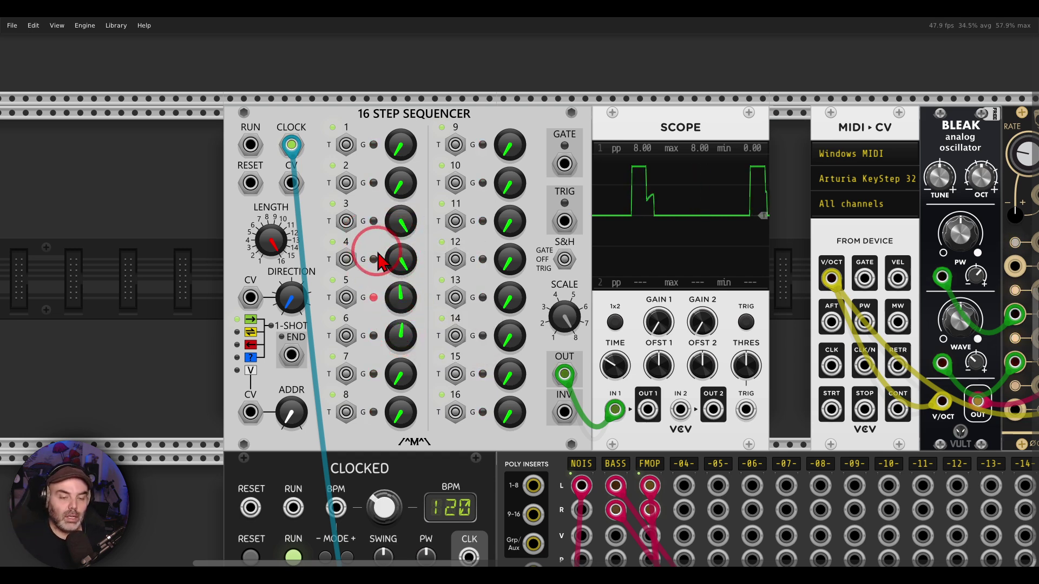
left_click(401, 371)
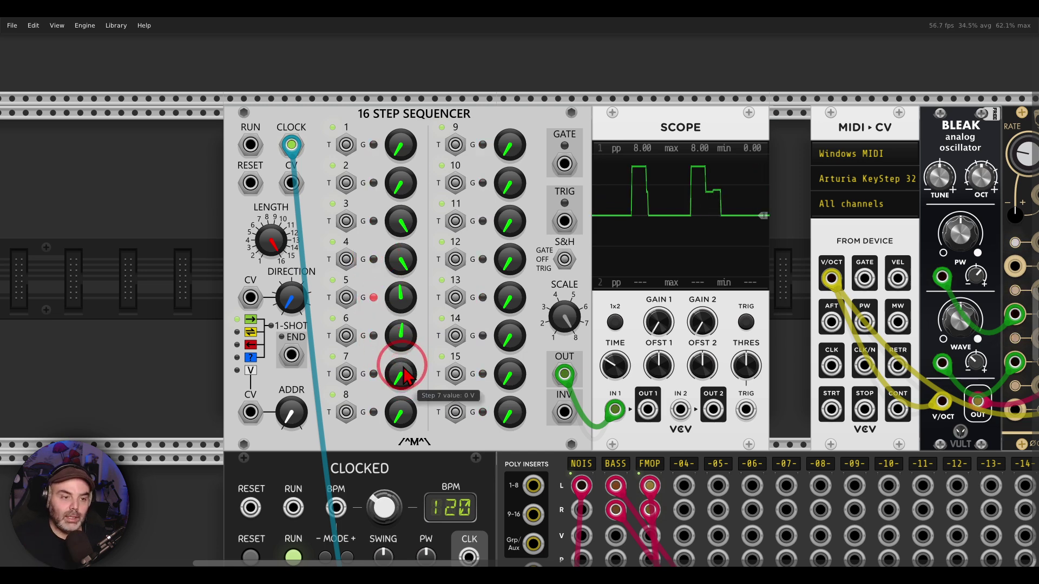
Set steps 9–15 (11 at 7.494 V, 12 max, 14 at 0 V, 15 at 4.1205 V); widen Scope TIME to ~7494 ms.
left_click(516, 158)
left_click_drag(515, 153, 511, 117)
left_click_drag(510, 182, 510, 133)
left_click_drag(516, 226, 513, 181)
left_click_drag(511, 266, 512, 208)
left_click_drag(512, 266, 509, 148)
mouse_move(510, 302)
left_mouse_down()
mouse_move(509, 198)
mouse_move(513, 290)
left_mouse_up()
left_click_drag(509, 339, 501, 261)
left_click_drag(512, 372, 505, 275)
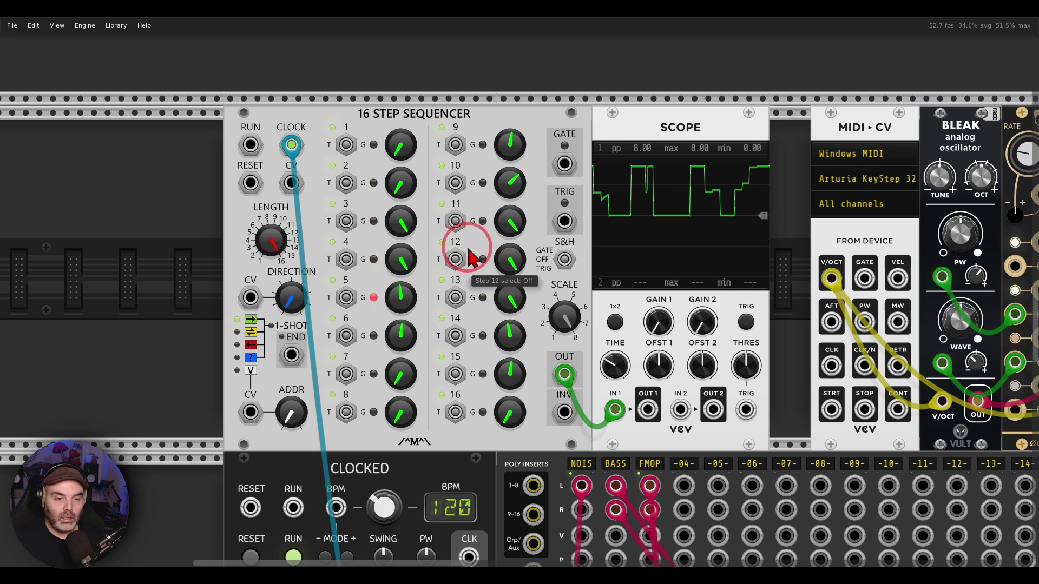
left_click(615, 366)
left_click_drag(617, 368, 613, 384)
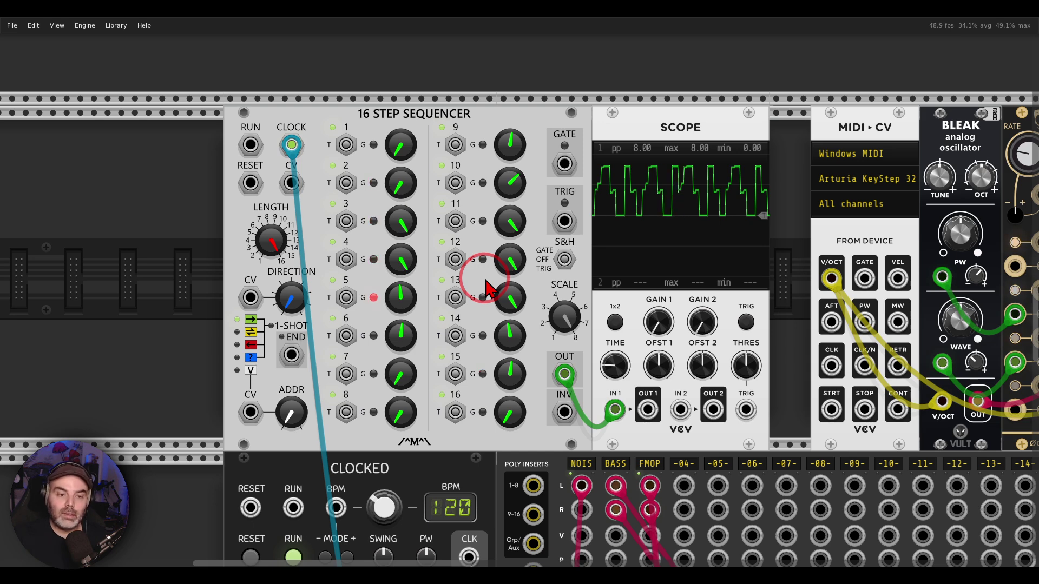
Patch the Scope's OUT 1 into the VCA's CV input, with the level at 100%.
left_click_drag(798, 298, 350, 292)
left_click_drag(199, 403, 887, 92)
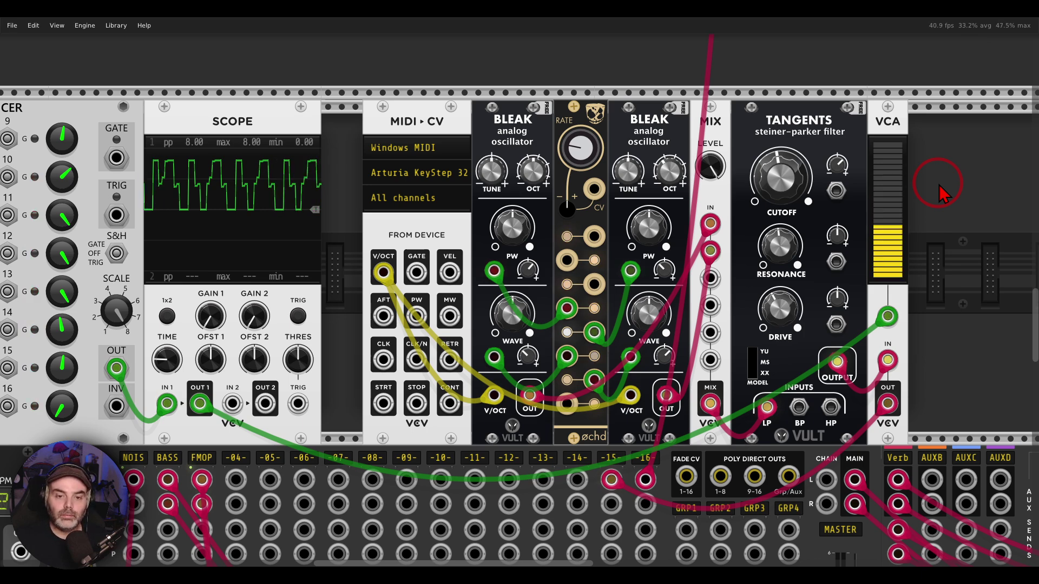
left_click_drag(950, 239, 584, 232)
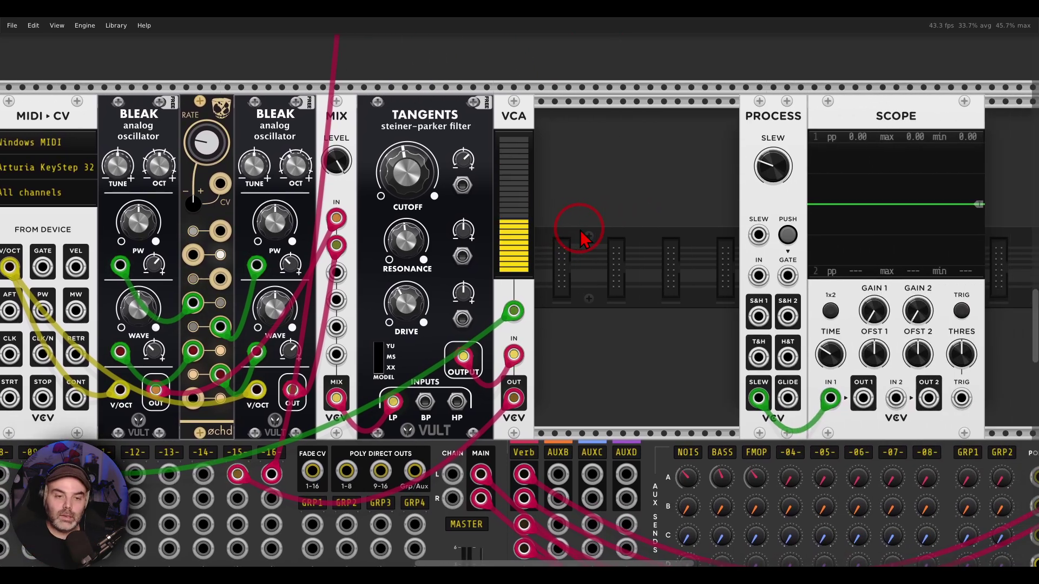
Shift the Process and second Scope modules left and set the Process SLEW to zero.
left_click_drag(714, 167, 670, 130)
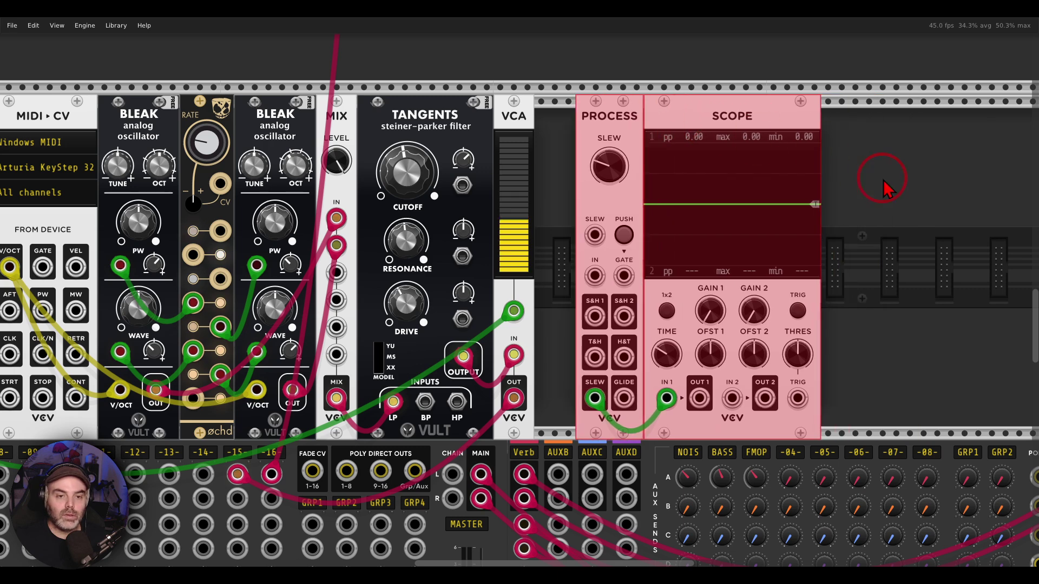
left_click(881, 180)
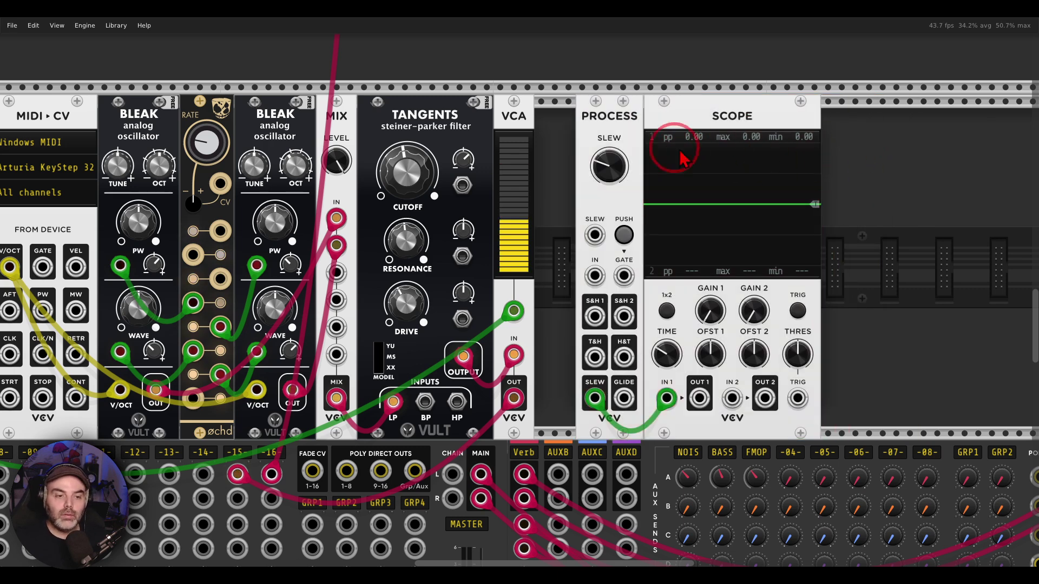
left_click_drag(610, 160, 611, 195)
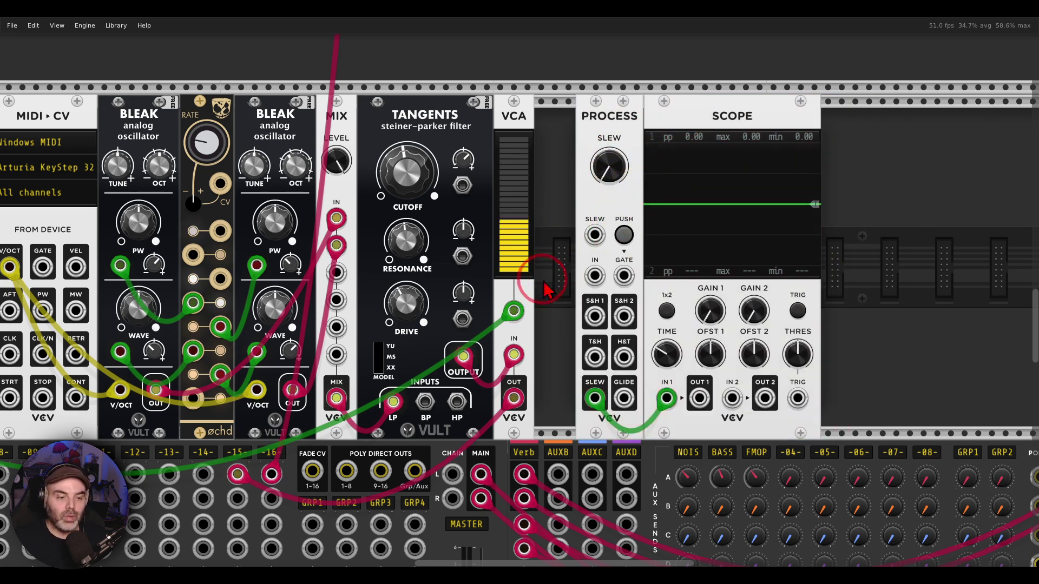
Reroute the control cable into Process IN, feed Scope OUT 1 to VCA CV, and set slew to about 18.41 ms/V.
left_click(521, 314)
left_click_drag(521, 317, 594, 276)
left_click(592, 314)
left_click_drag(699, 399, 524, 323)
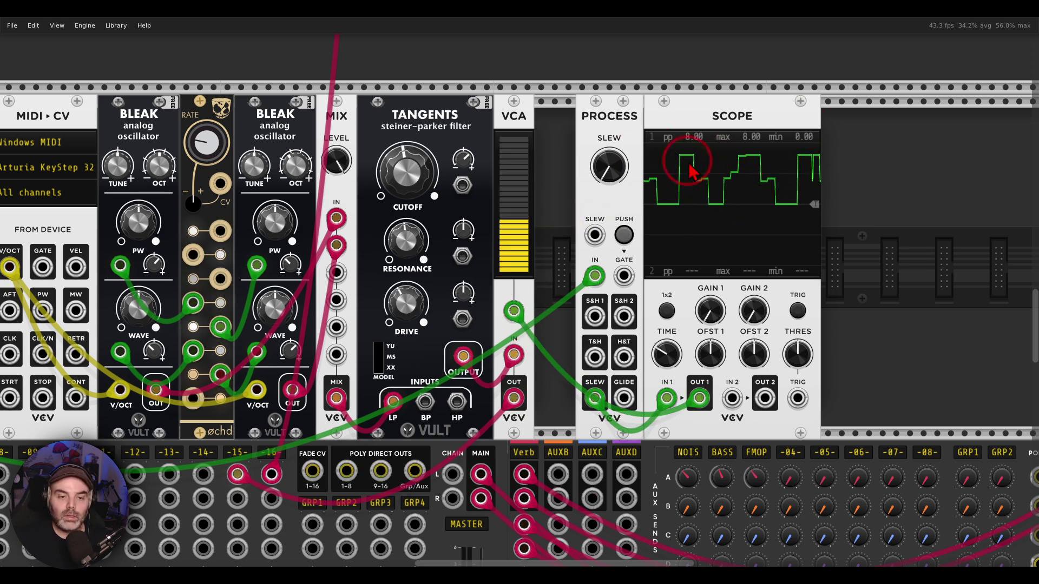
mouse_move(607, 162)
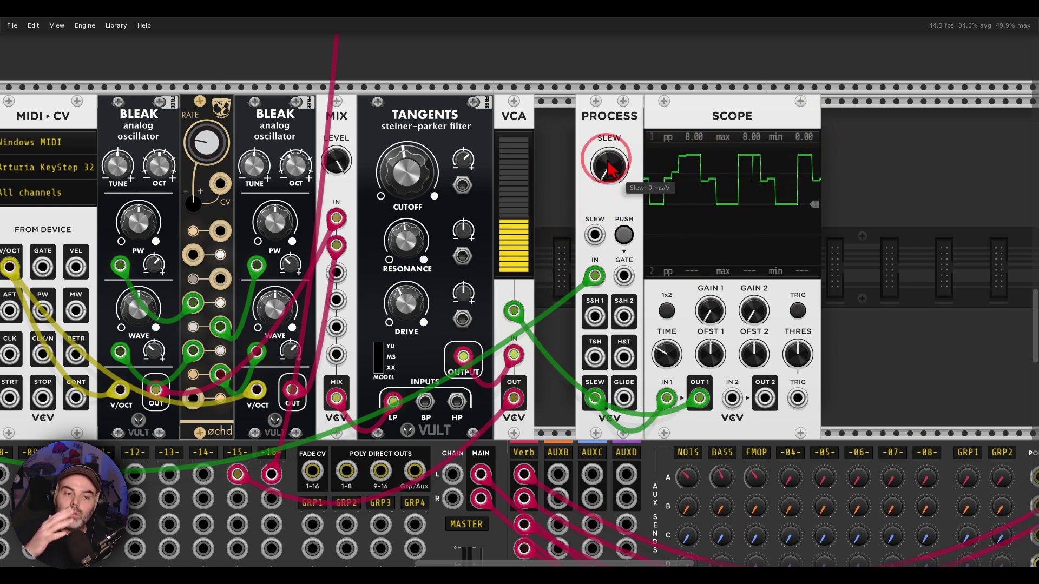
left_click_drag(608, 168, 621, 112)
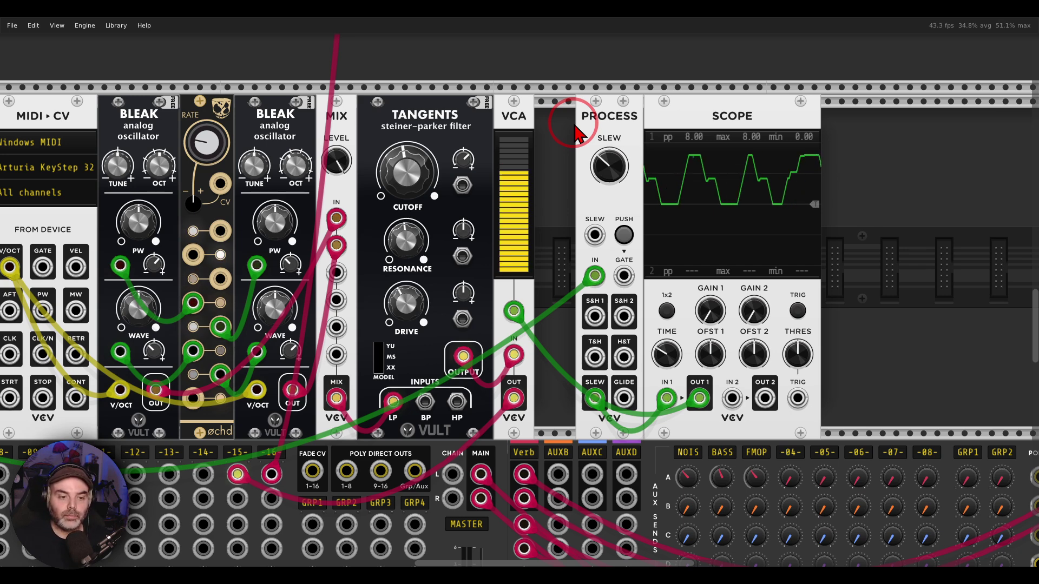
Turn the 16 Step Sequencer's DIRECTION knob to Reverse, checking against the Doc Pic.png reference image.
scroll(217, 119, "left", 10)
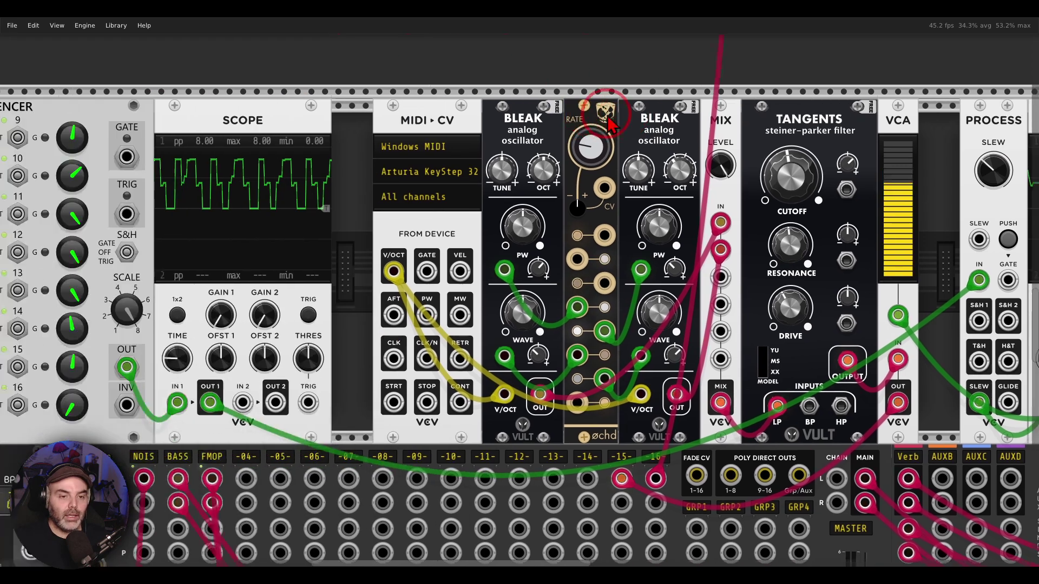
left_click_drag(227, 128, 544, 117)
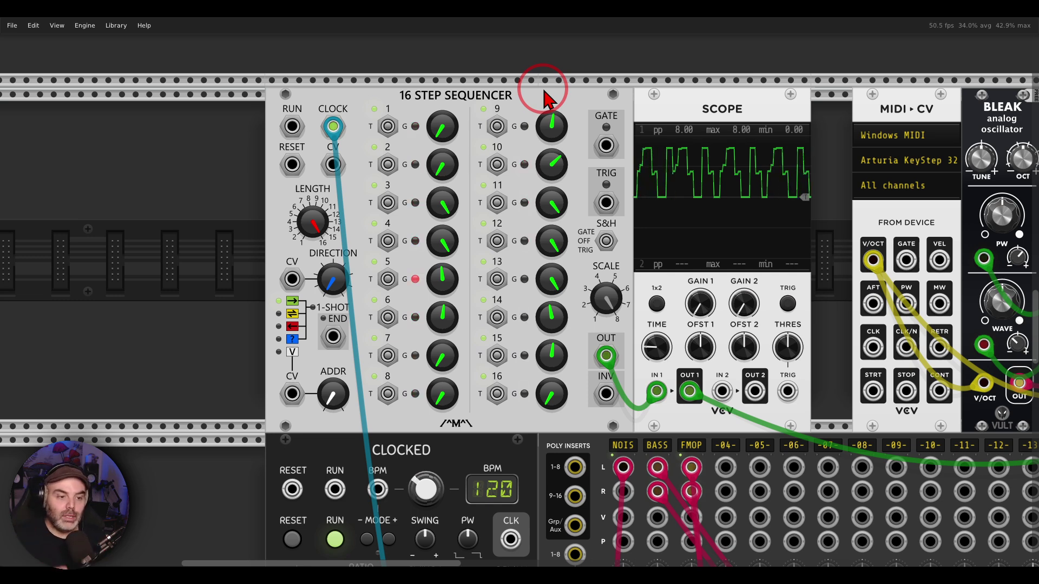
left_click_drag(327, 274, 331, 176)
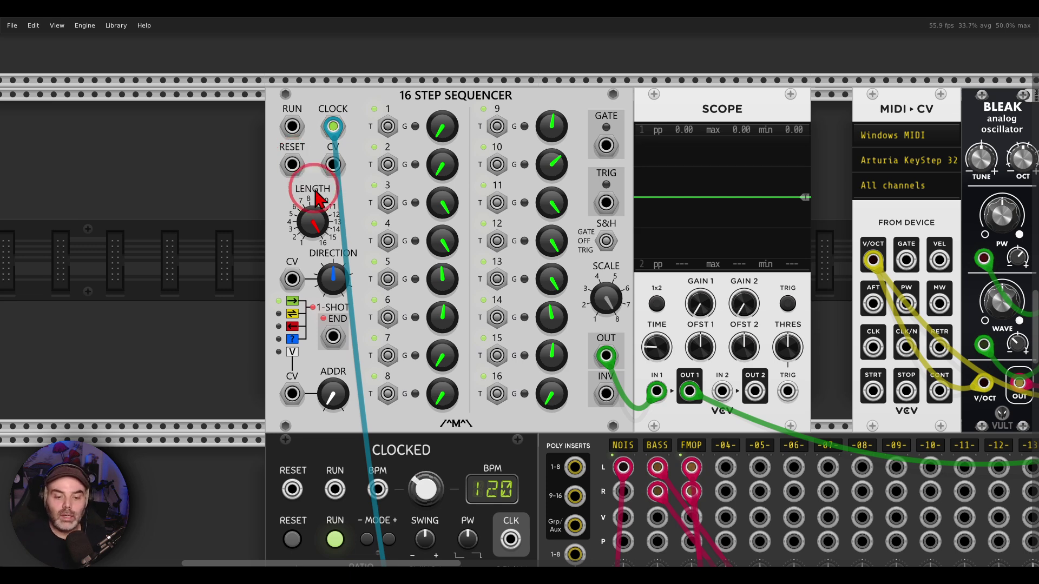
left_click(814, 563)
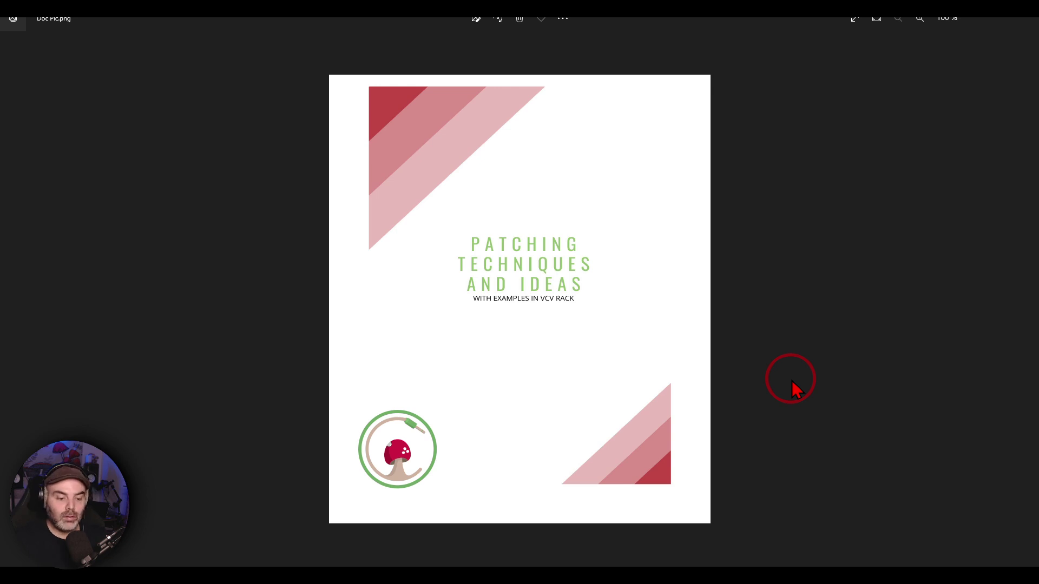
left_click(598, 562)
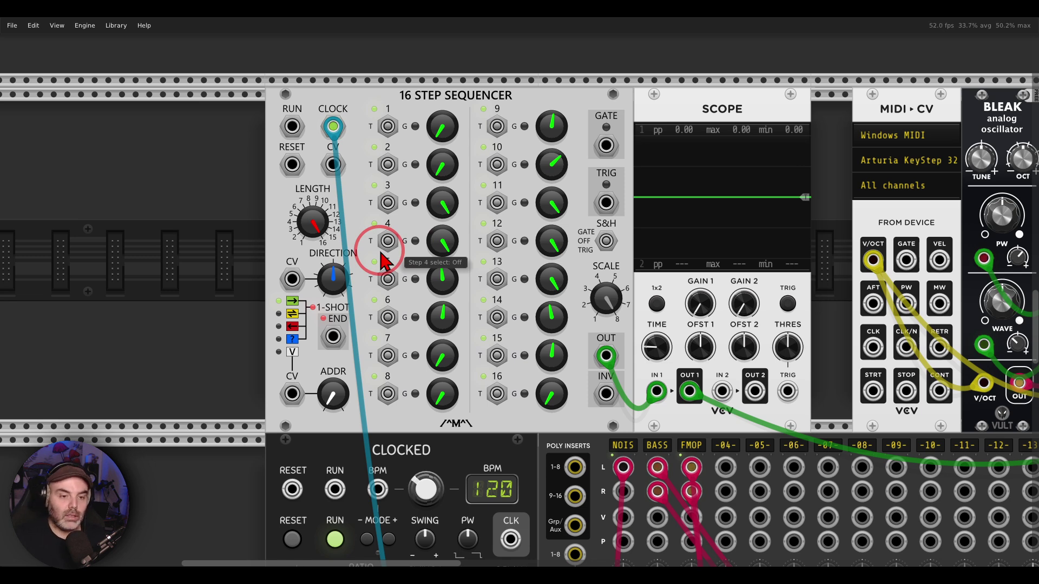
Patch MIDI-CV GATE into the sequencer's RESET and the slewed signal into the Tangents cutoff CV.
left_click_drag(906, 260, 291, 165)
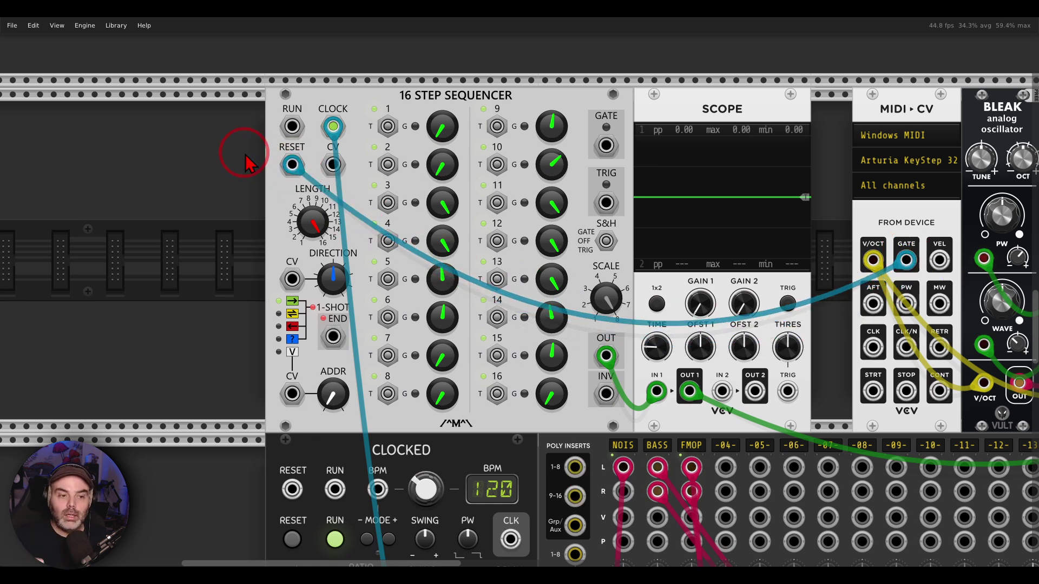
left_click_drag(857, 284, 757, 279)
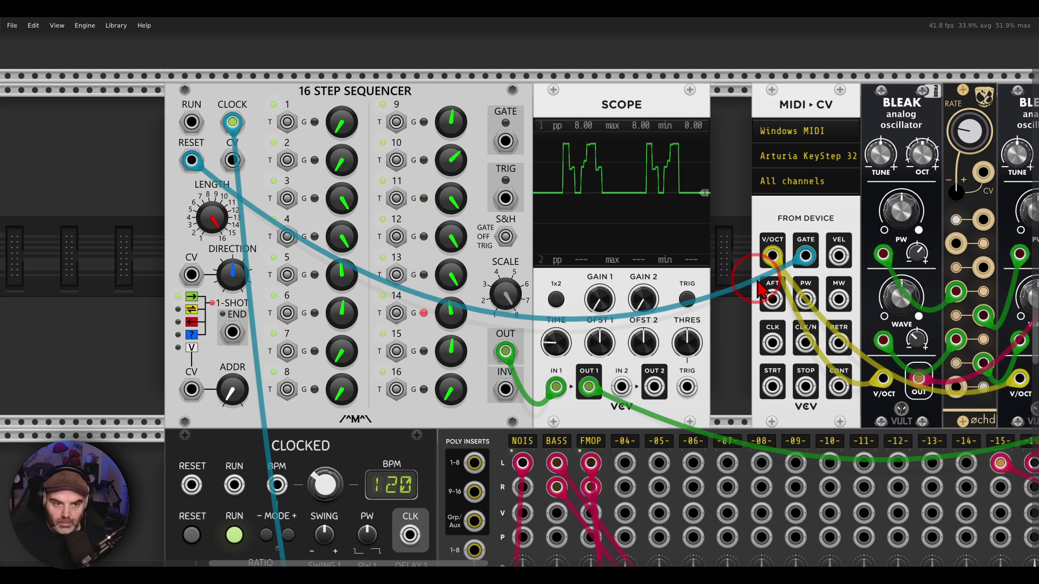
scroll(704, 284, "right", 10)
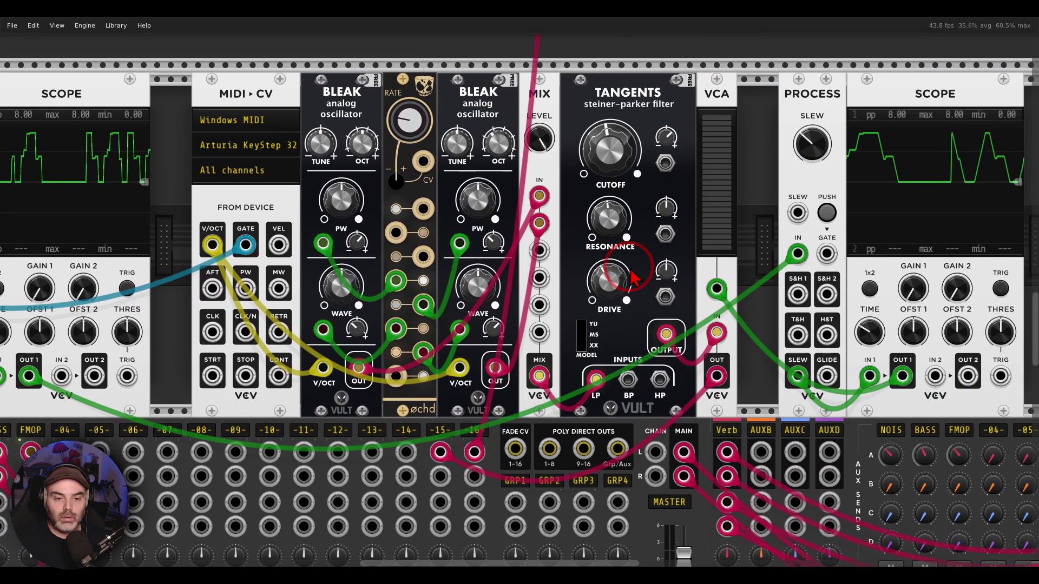
left_click_drag(869, 376, 665, 163)
scroll(451, 234, "left", 10)
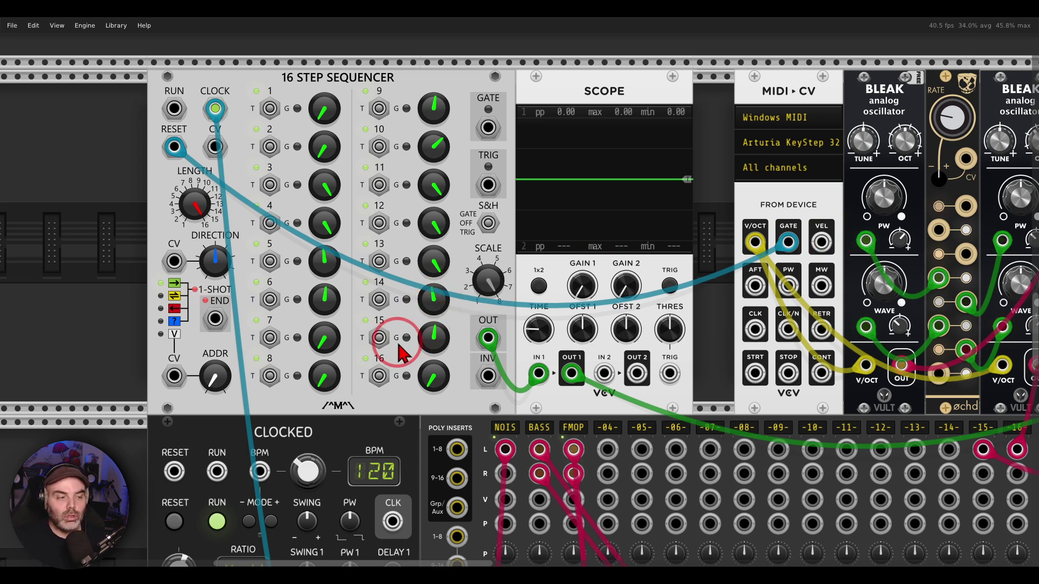
Turn Clocked's CLK 1 RATIO knob from x4 to x9.
left_click_drag(289, 363, 329, 358)
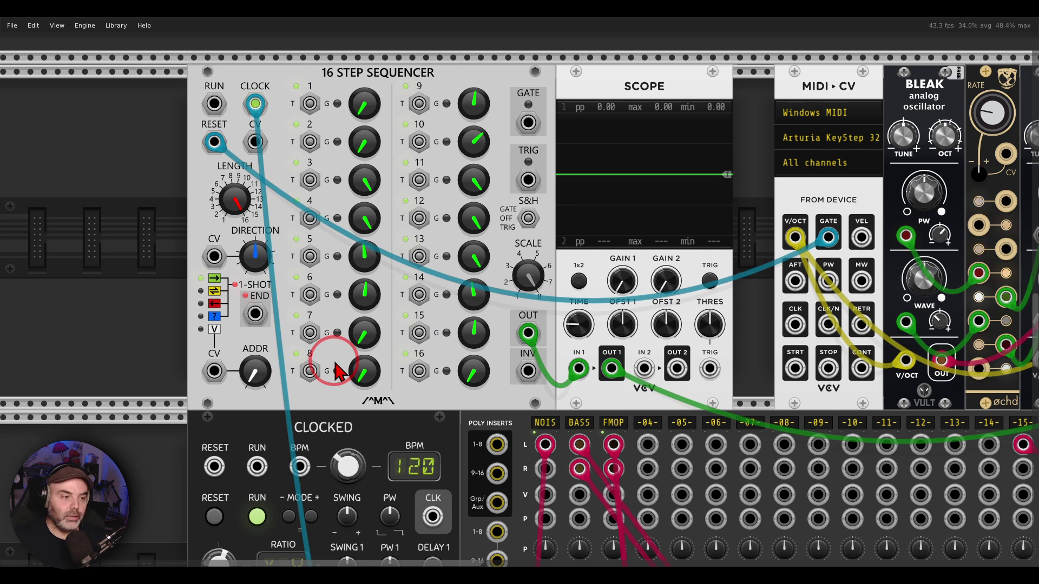
scroll(333, 368, "down", 5)
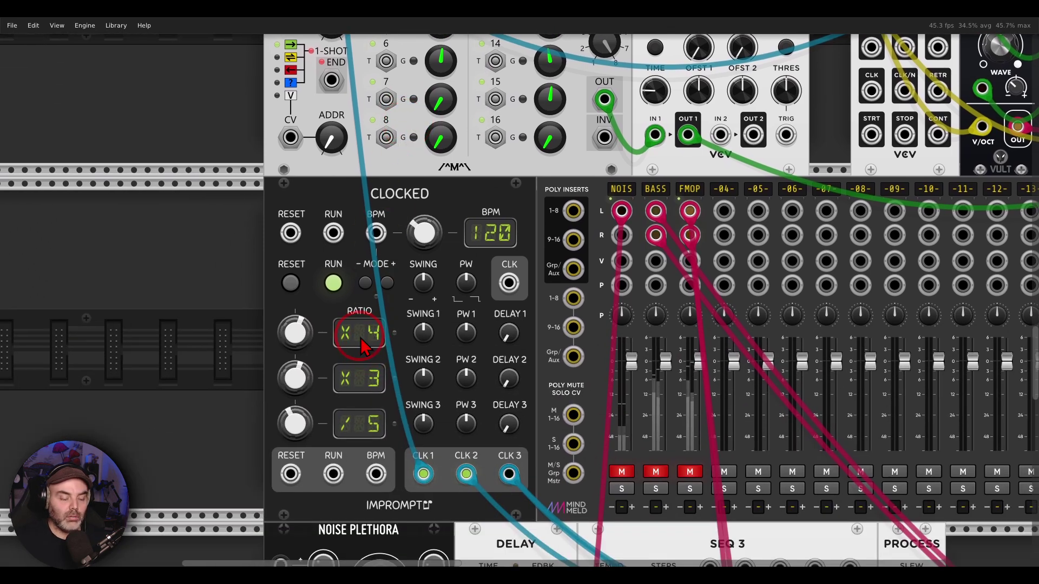
mouse_move(298, 345)
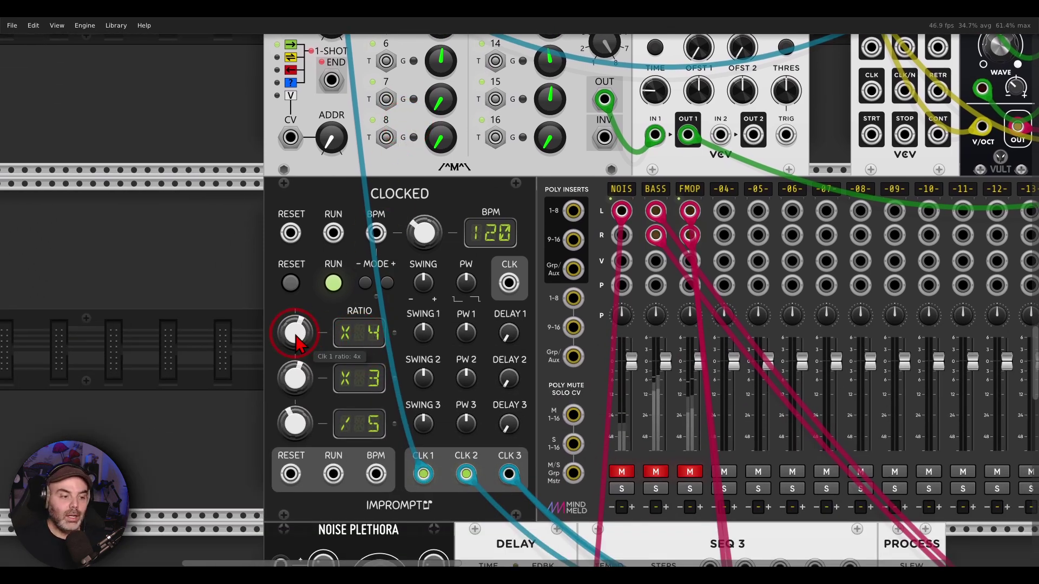
left_click_drag(296, 338, 299, 333)
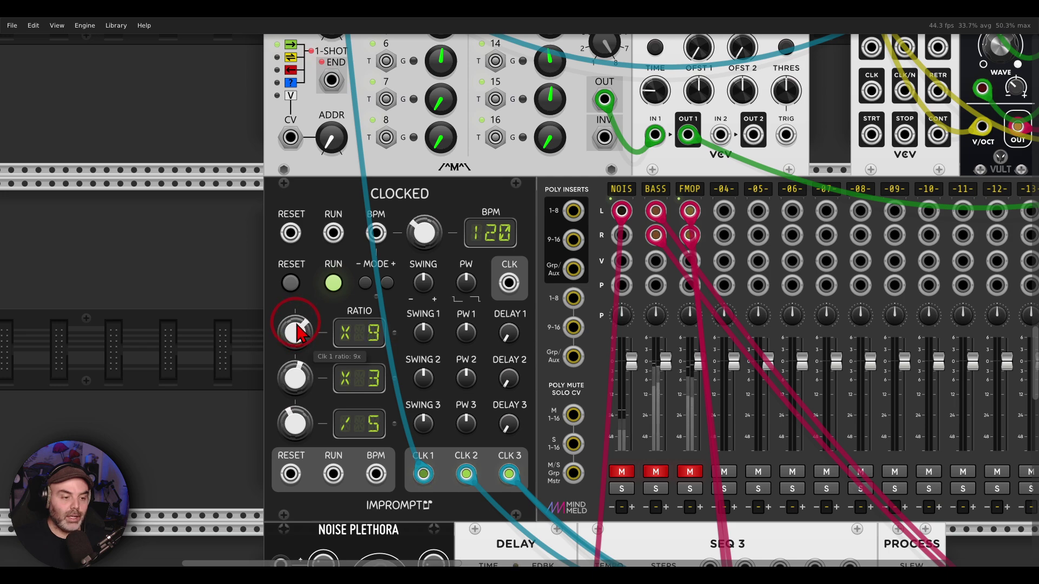
left_click_drag(412, 142, 381, 395)
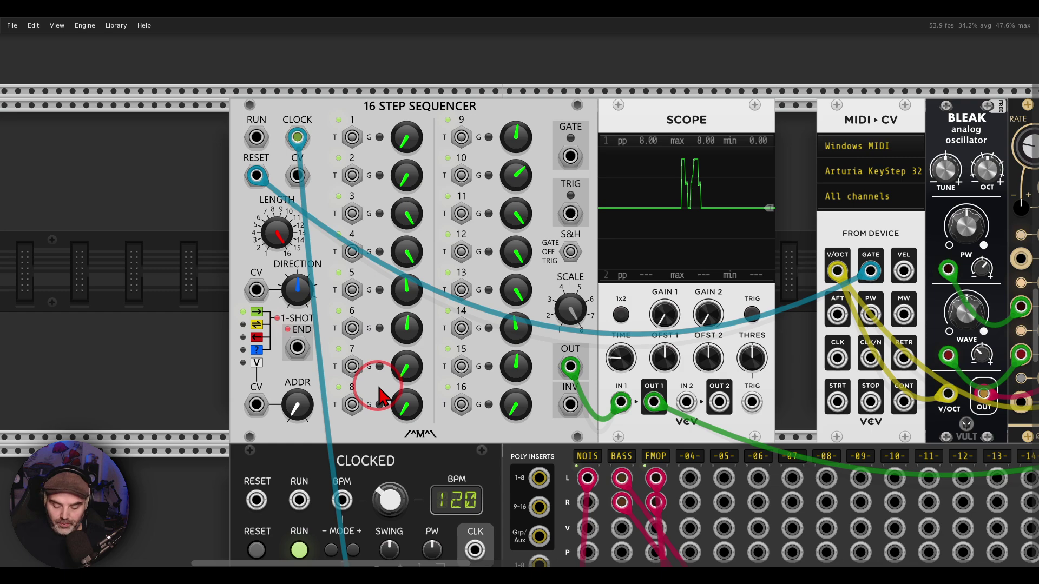
Shorten the 16 Step Sequencer's LENGTH to 14 steps.
left_click_drag(792, 405, 331, 366)
left_click_drag(653, 315, 622, 325)
scroll(625, 333, "right", 5)
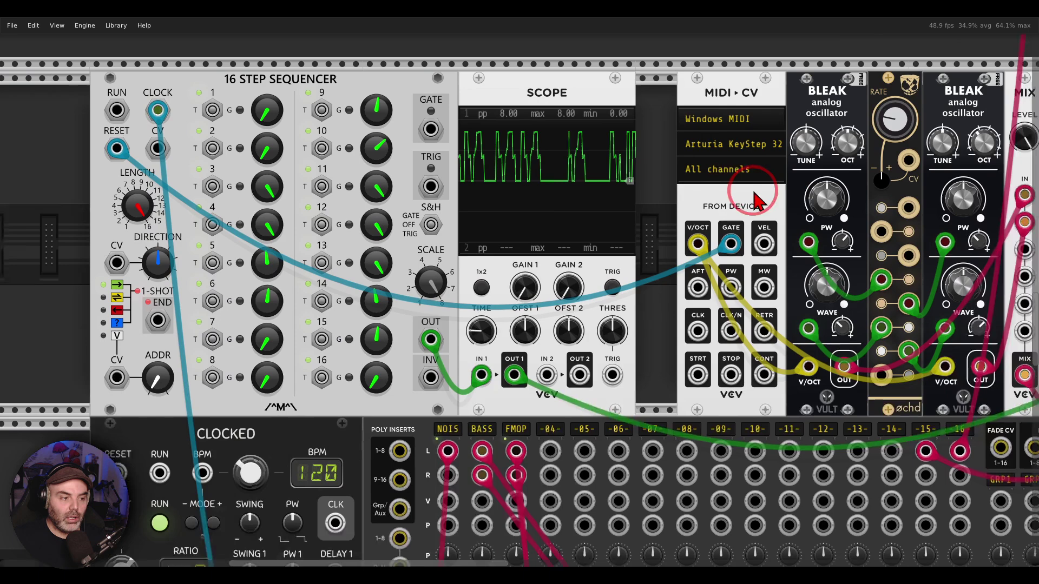
left_click_drag(754, 192, 821, 191)
left_click_drag(453, 220, 533, 216)
left_click_drag(288, 198, 299, 255)
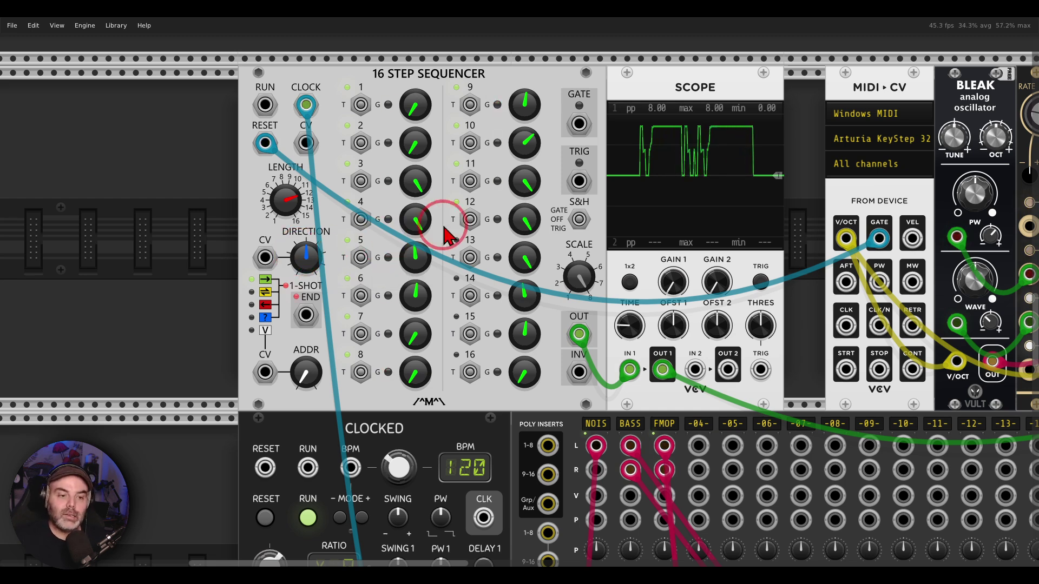
Lower step 12's voltage, raise step 7, and push step 8 to its maximum voltage.
left_click_drag(523, 221, 533, 271)
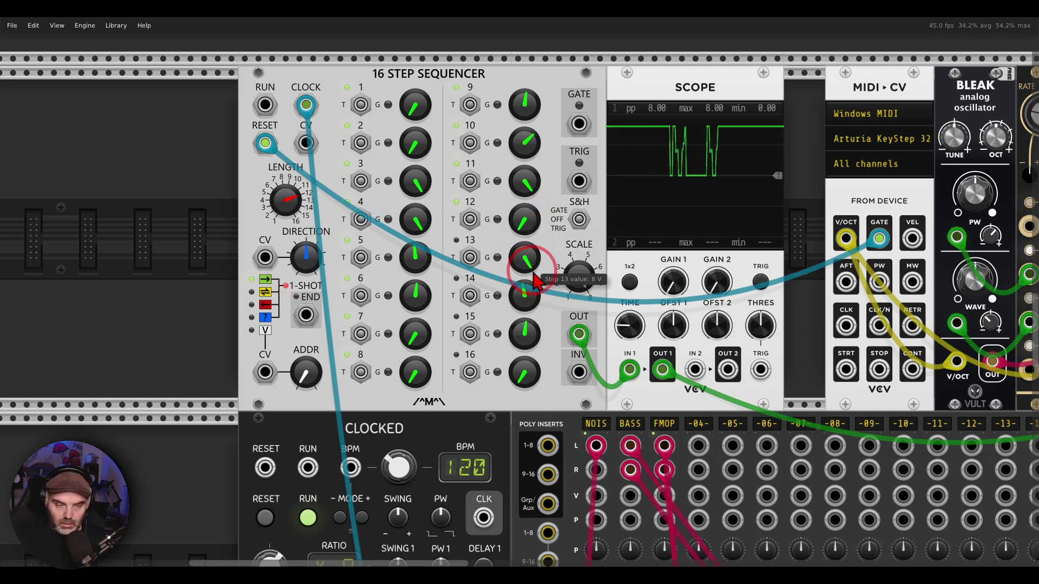
left_click_drag(416, 336, 425, 235)
left_click_drag(419, 372, 430, 235)
left_click_drag(422, 372, 421, 258)
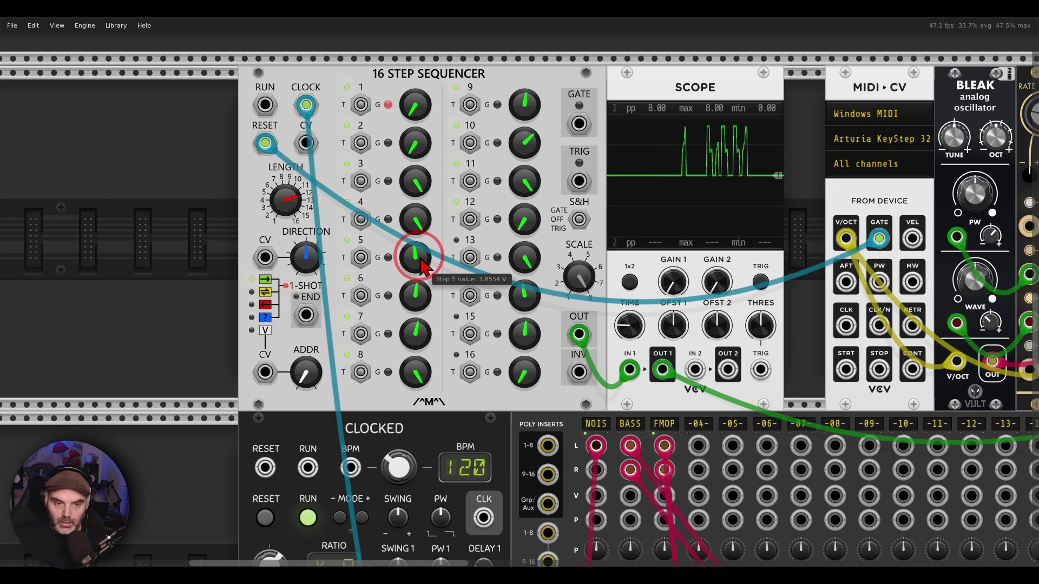
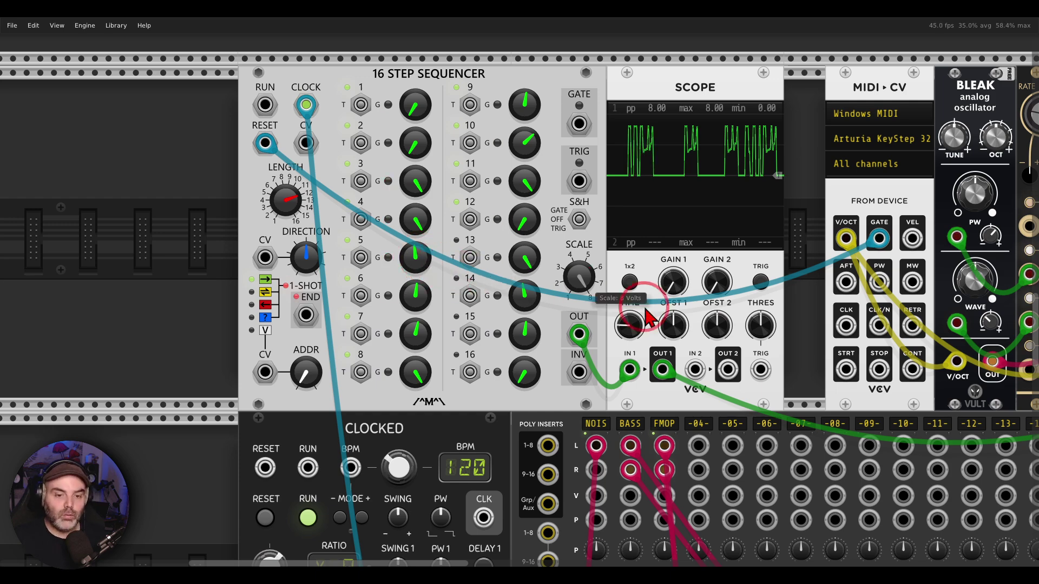
Pan across the rack to show the BLEAK oscillators, Tangents filter, VCA, Process and Scope.
left_click_drag(765, 325, 297, 262)
left_click_drag(781, 263, 416, 317)
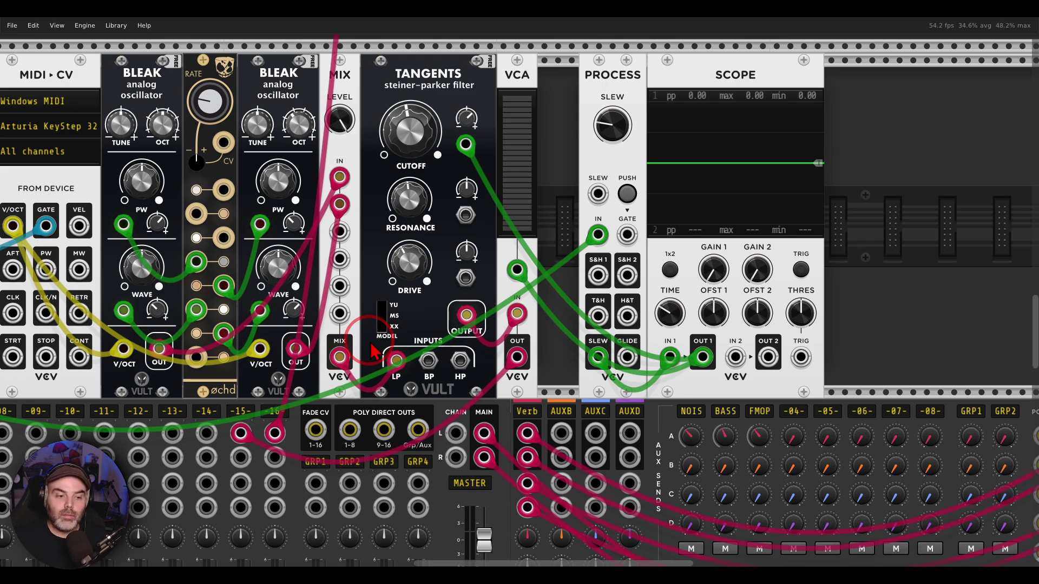
Pan to the Noise Plethora patch and mark Noise Plethora, SEQ 3's clock inputs and the clock ratios.
left_click_drag(323, 390, 728, 149)
left_click_drag(308, 440, 655, 66)
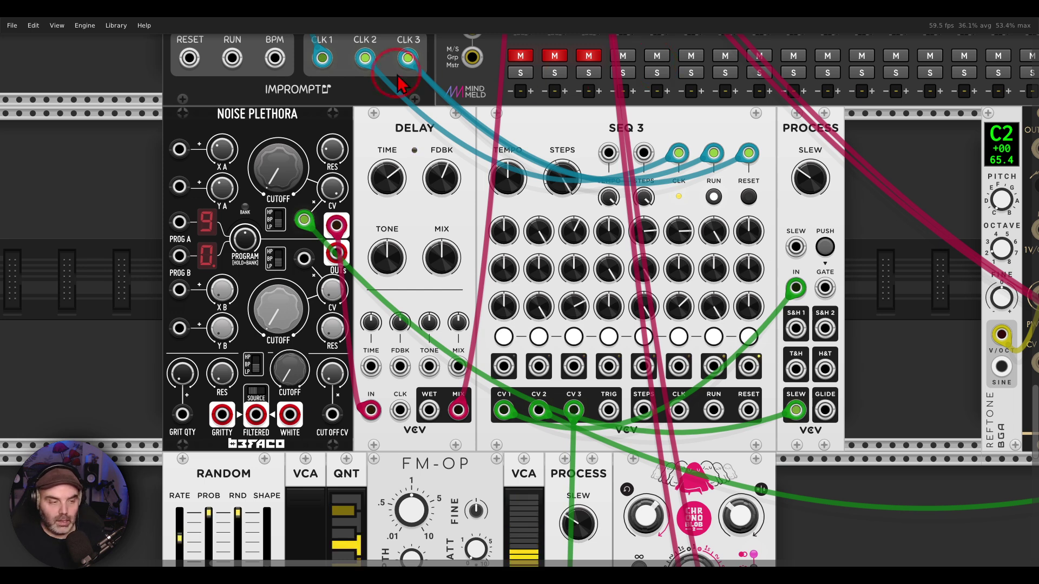
mouse_move(292, 86)
left_mouse_down()
mouse_move(193, 112)
mouse_move(301, 141)
mouse_move(304, 97)
mouse_move(312, 130)
mouse_move(358, 122)
mouse_move(381, 140)
mouse_move(368, 168)
left_mouse_up()
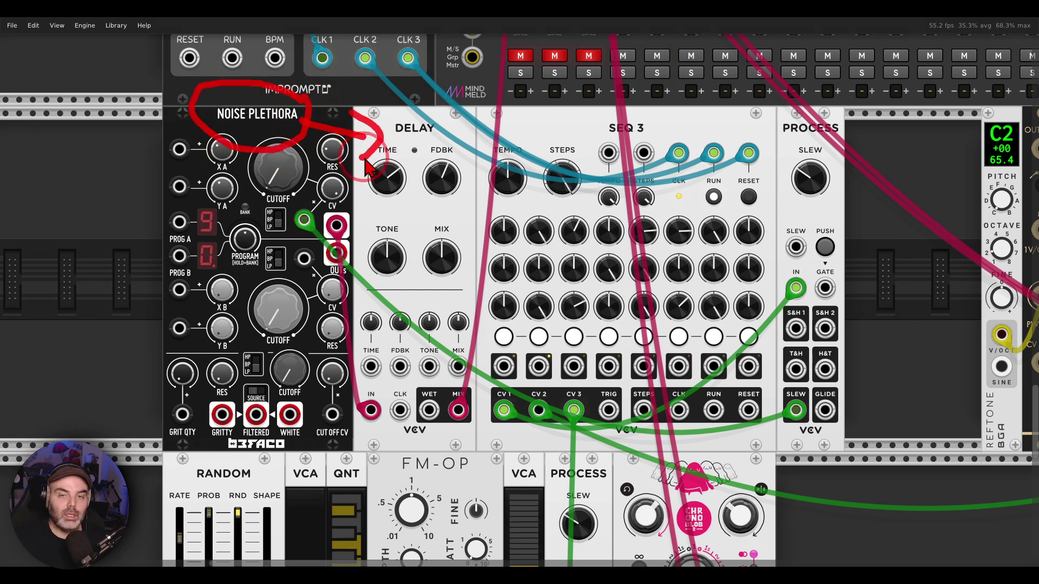
mouse_move(638, 113)
left_mouse_down()
mouse_move(589, 130)
mouse_move(638, 164)
mouse_move(641, 113)
left_mouse_up()
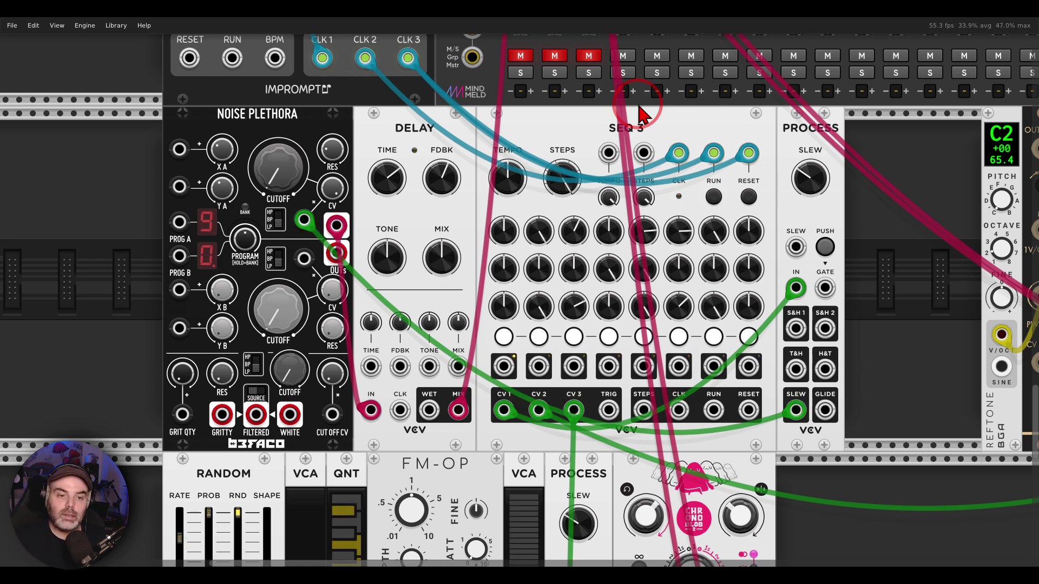
mouse_move(726, 141)
left_mouse_down()
mouse_move(699, 149)
mouse_move(698, 171)
mouse_move(729, 157)
left_mouse_up()
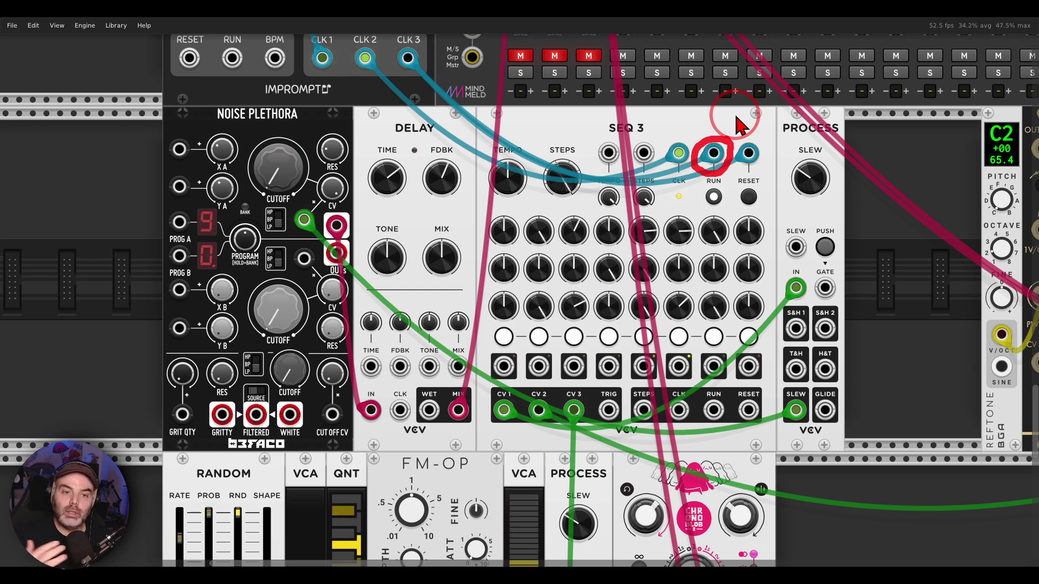
left_click_drag(720, 114, 752, 210)
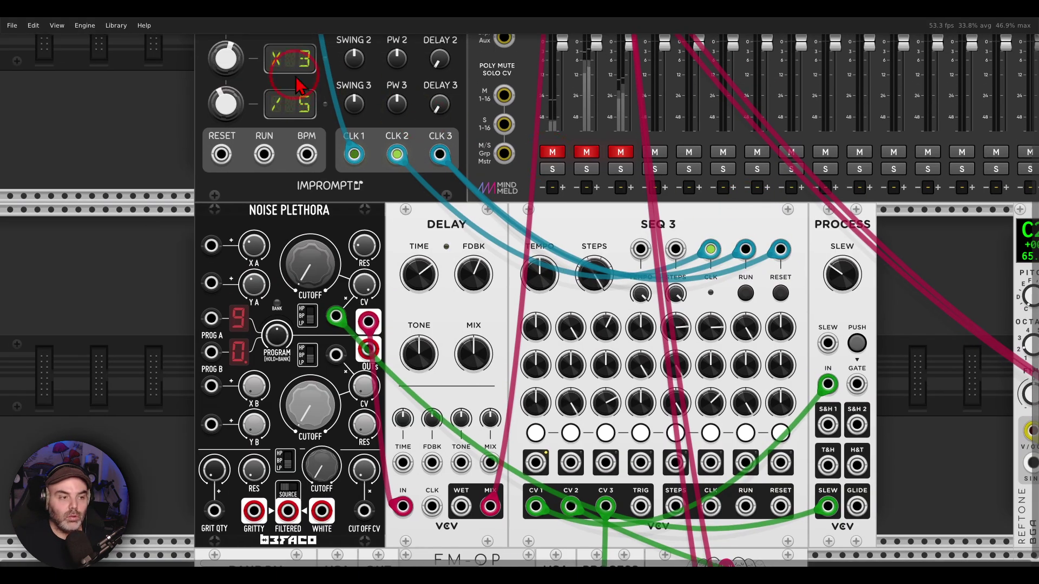
left_click_drag(321, 88, 265, 95)
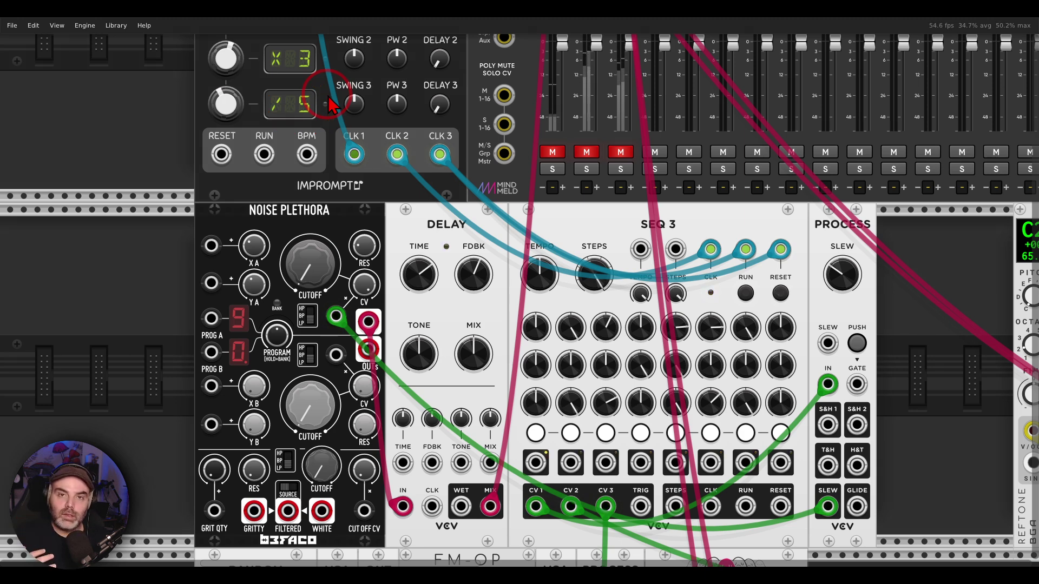
Unmute MixMaster channel 1 so the Noise Plethora voice is heard.
scroll(622, 217, "down", 2)
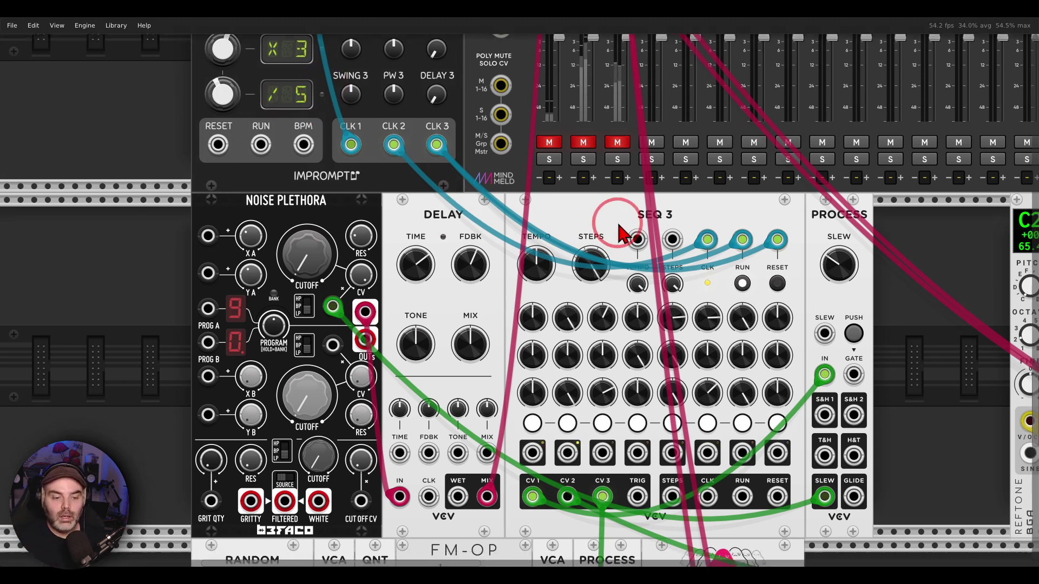
mouse_move(866, 145)
left_mouse_down()
mouse_move(871, 227)
mouse_move(876, 179)
left_mouse_up()
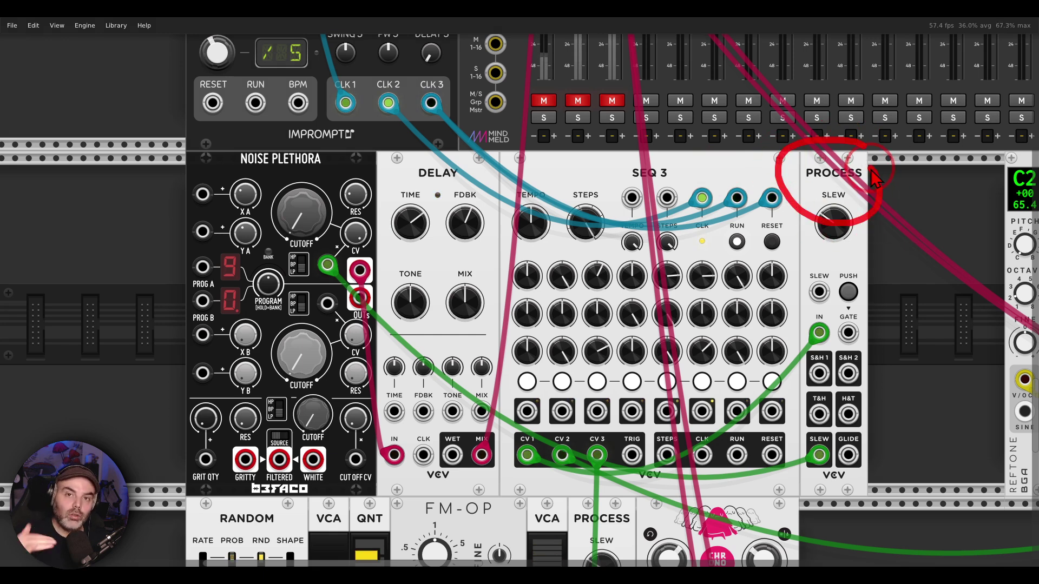
left_click(543, 100)
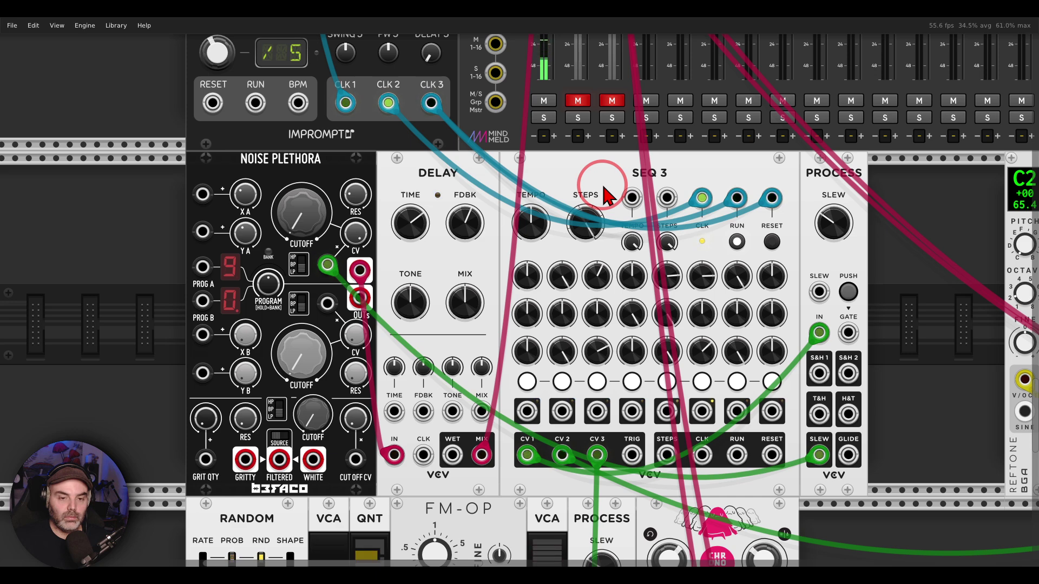
Pan to the Instruo voice and mark the first Instruo module.
left_click_drag(840, 273, 306, 259)
mouse_move(773, 283)
left_mouse_down()
mouse_move(565, 280)
mouse_move(582, 263)
left_mouse_up()
mouse_move(424, 102)
left_mouse_down()
mouse_move(416, 177)
mouse_move(470, 123)
mouse_move(511, 138)
mouse_move(503, 155)
left_mouse_up()
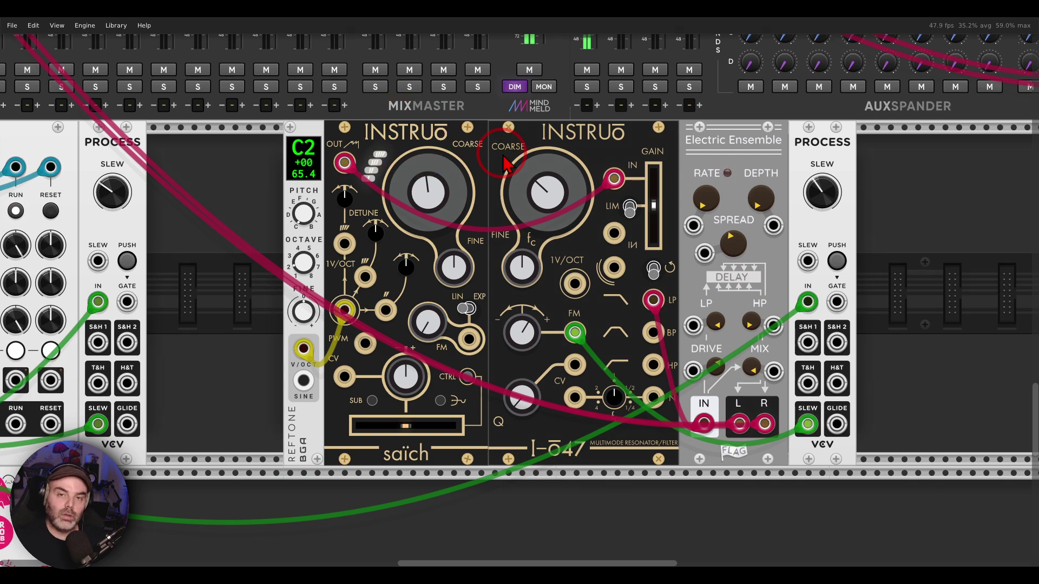
Unmute mixer channel 2 and check the Process slew amount of 18.41 ms/V.
left_click_drag(227, 155, 611, 255)
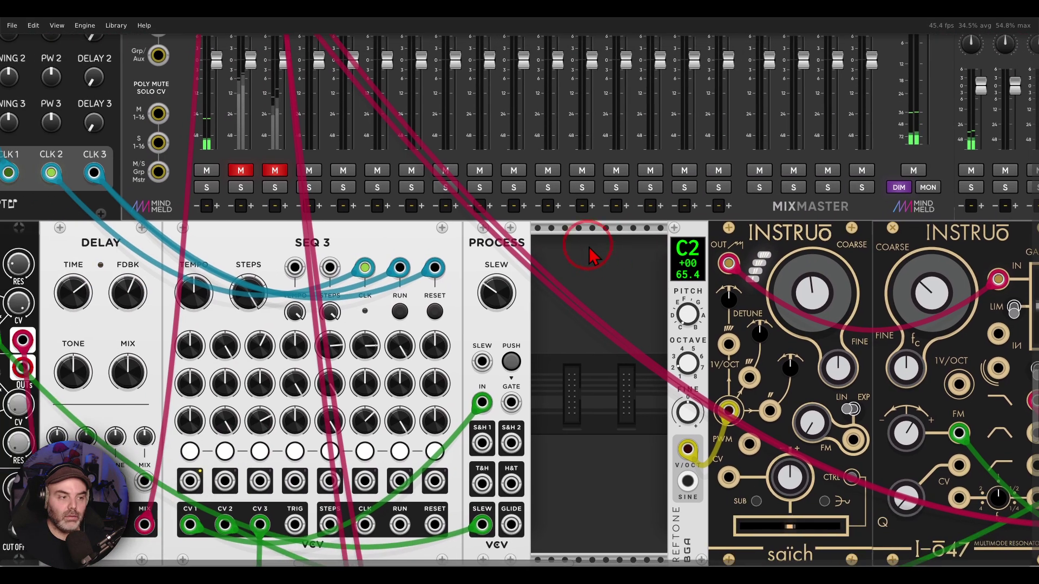
left_click(236, 171)
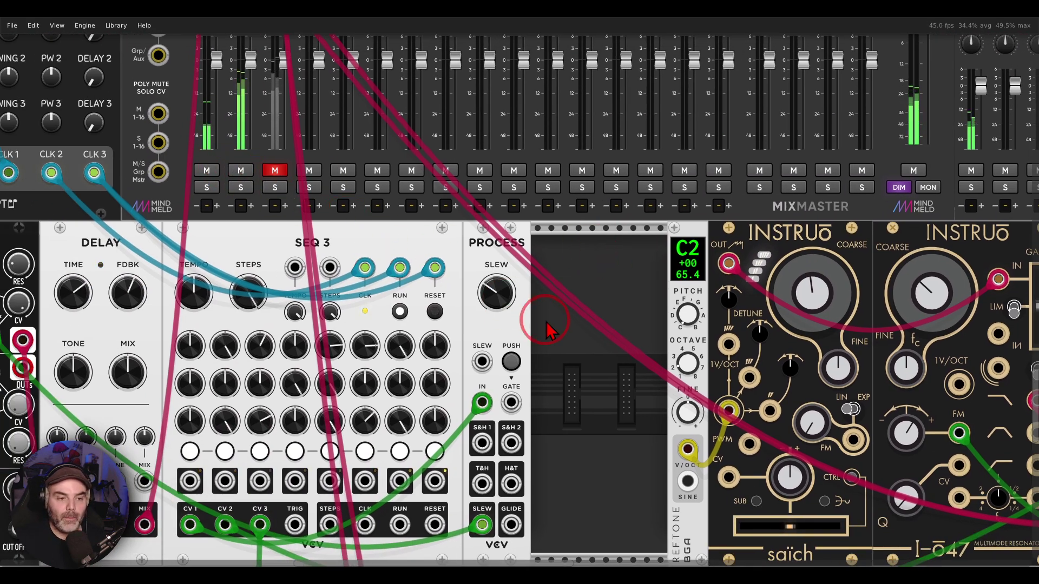
left_click(493, 303)
Move the view back toward SEQ 3 and point out the RANDOM module.
left_click_drag(351, 236, 612, 205)
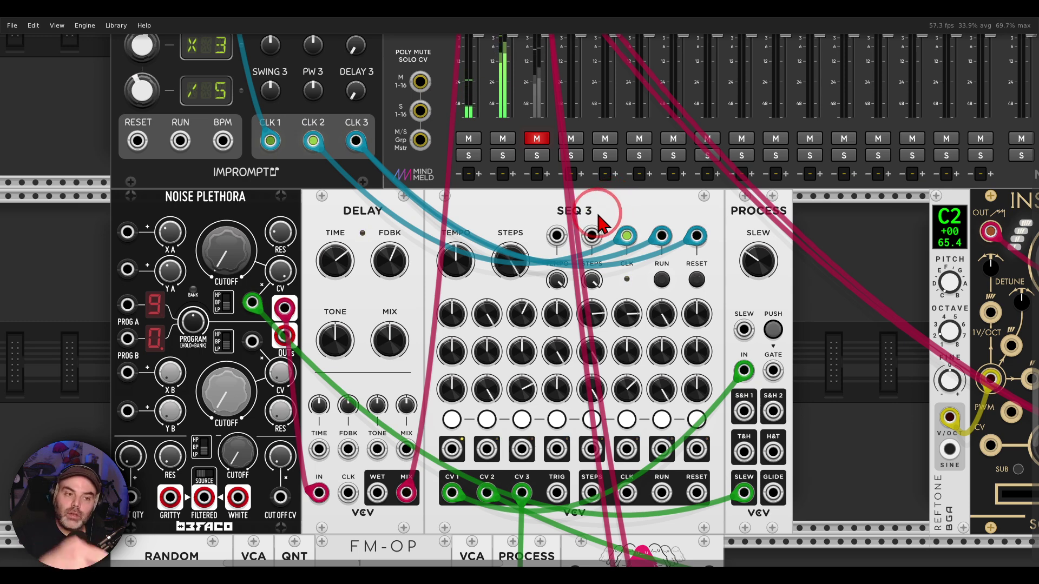
scroll(600, 222, "down", 10)
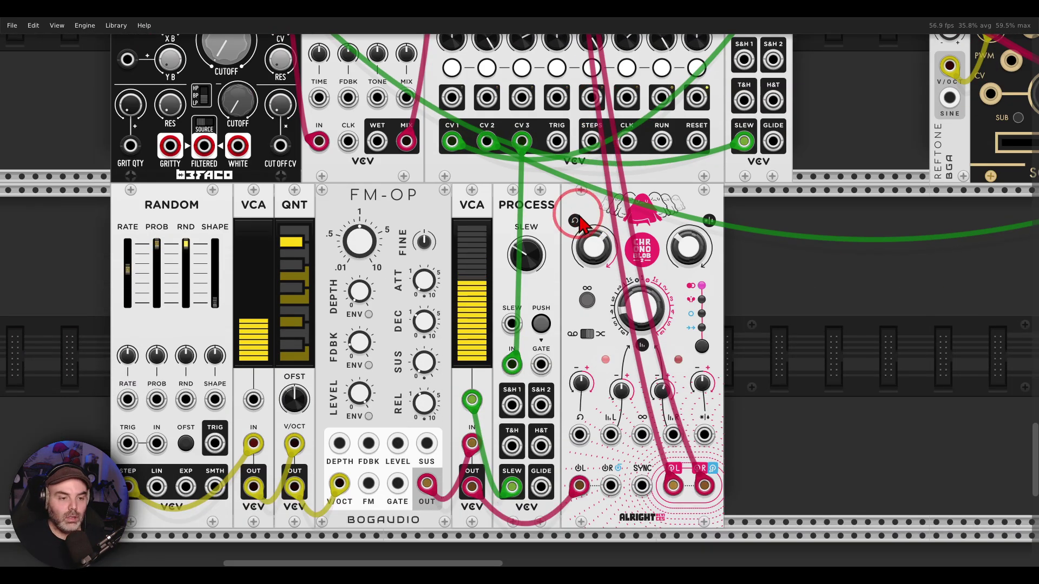
scroll(643, 214, "left", 2)
scroll(646, 214, "left", 1)
scroll(646, 213, "down", 1)
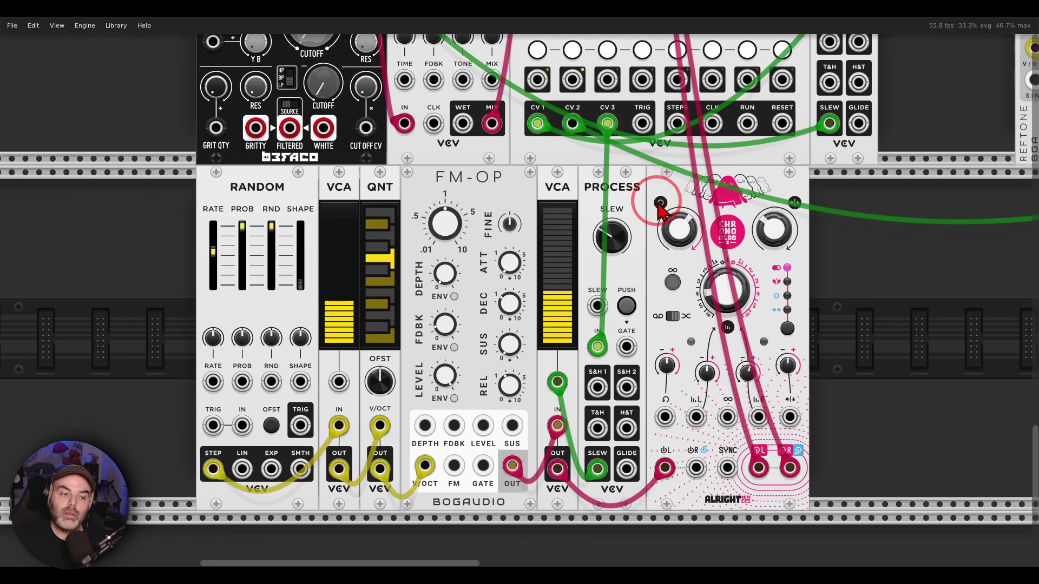
left_click(306, 169)
mouse_move(306, 168)
left_mouse_down()
mouse_move(277, 161)
mouse_move(182, 196)
mouse_move(291, 167)
left_mouse_up()
scroll(665, 230, "up", 9)
scroll(665, 229, "up", 6)
Unmute mixer channel 3 and start SEQ 3 running.
left_click(622, 175)
left_click_drag(778, 318, 552, 128)
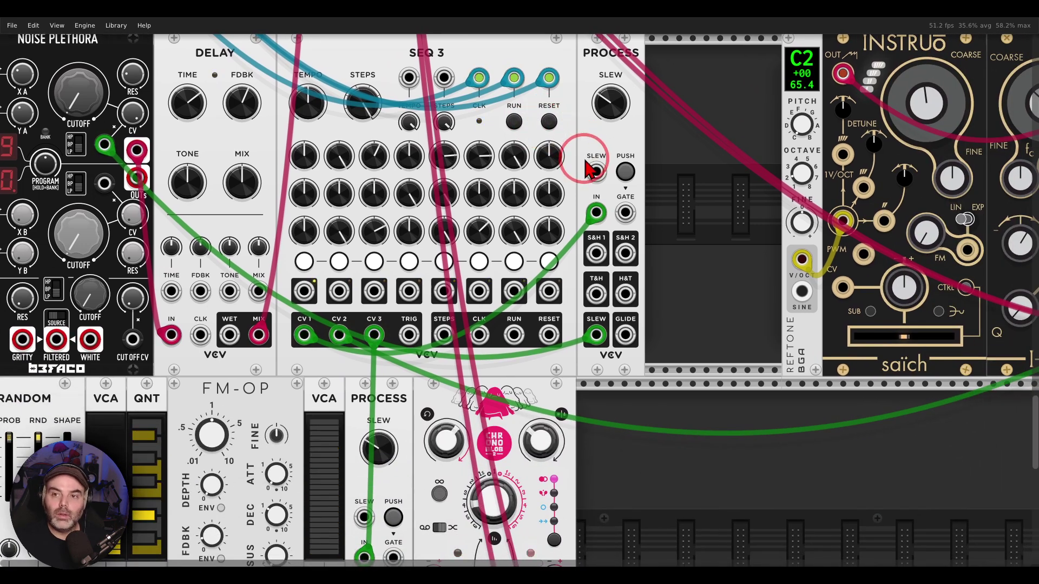
scroll(588, 169, "down", 5)
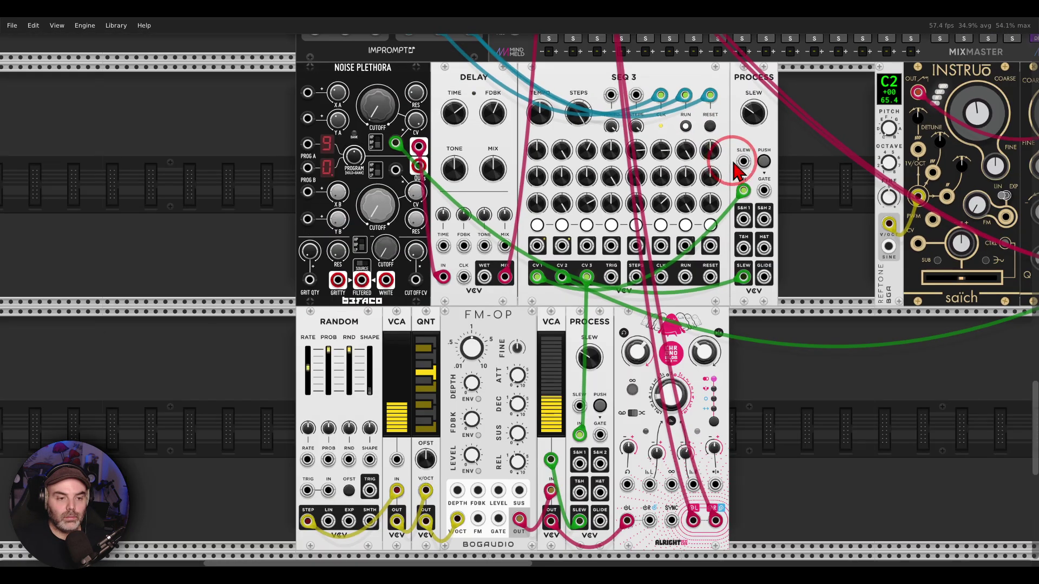
left_click_drag(773, 167, 686, 168)
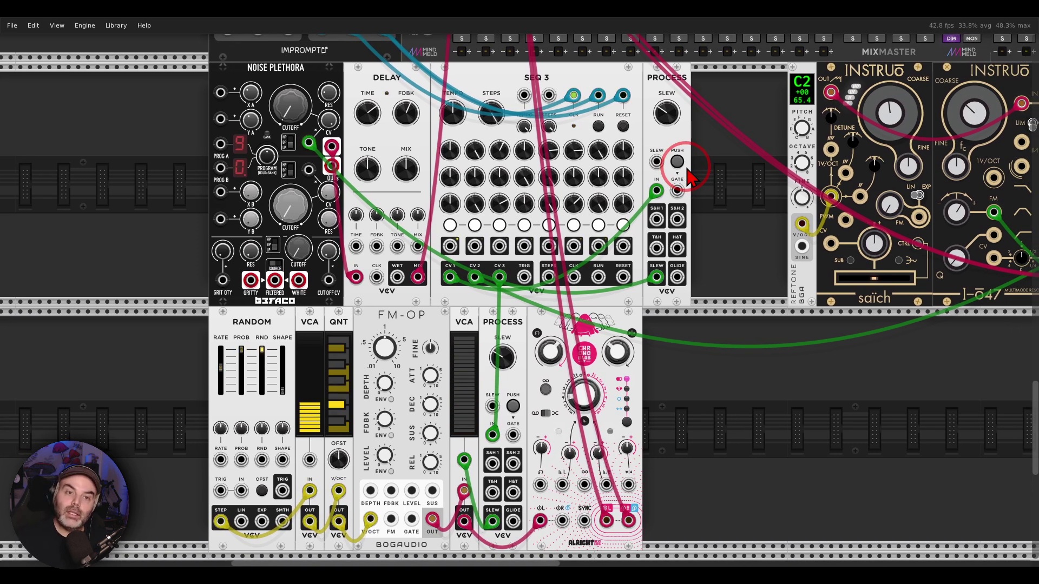
key("space")
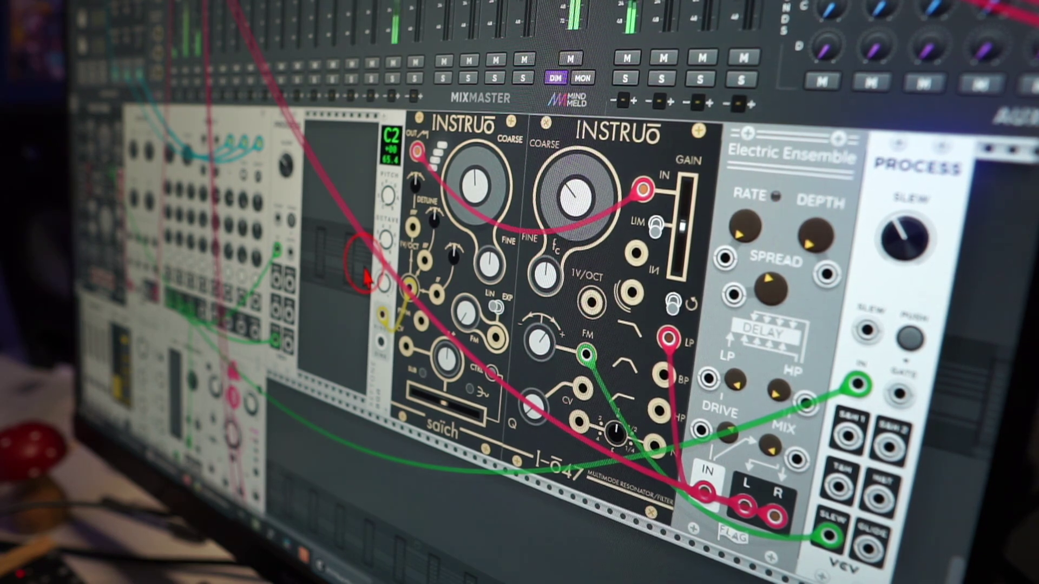
Scroll up to the PHRASE-SEQ-32, three-LFO and Scope patch.
scroll(365, 278, "up", 10)
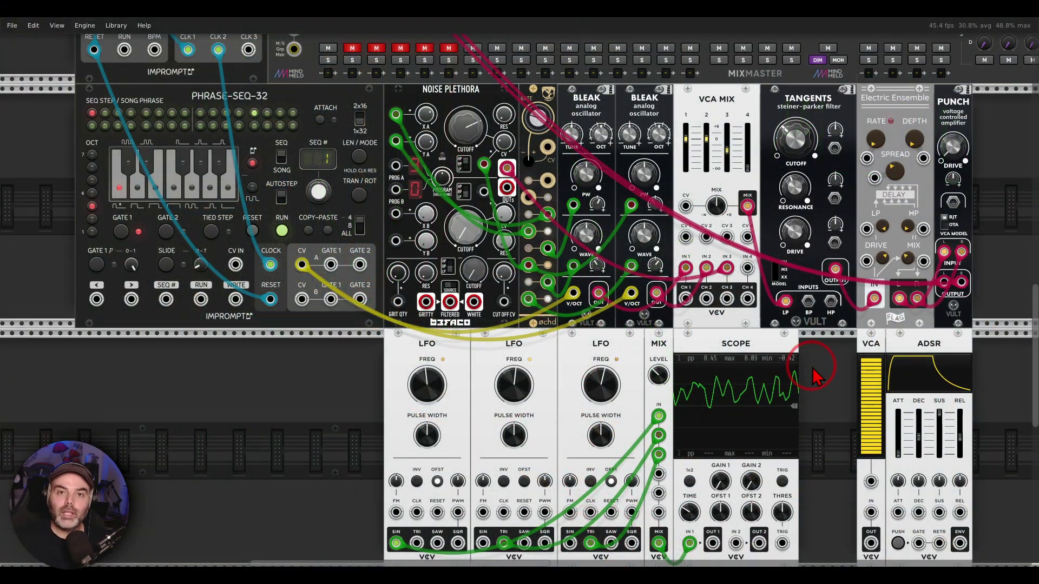
mouse_move(282, 67)
left_mouse_down()
mouse_move(254, 65)
mouse_move(211, 145)
mouse_move(284, 81)
left_mouse_up()
mouse_move(682, 76)
left_mouse_down()
mouse_move(576, 85)
mouse_move(586, 132)
mouse_move(682, 114)
mouse_move(677, 86)
left_mouse_up()
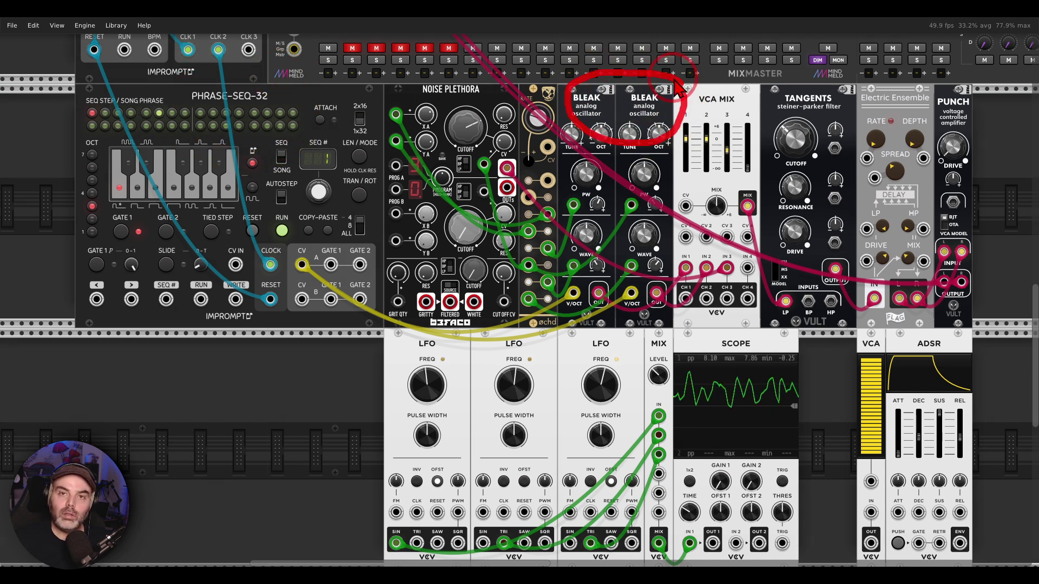
mouse_move(495, 76)
left_mouse_down()
mouse_move(473, 70)
mouse_move(424, 113)
mouse_move(503, 92)
left_mouse_up()
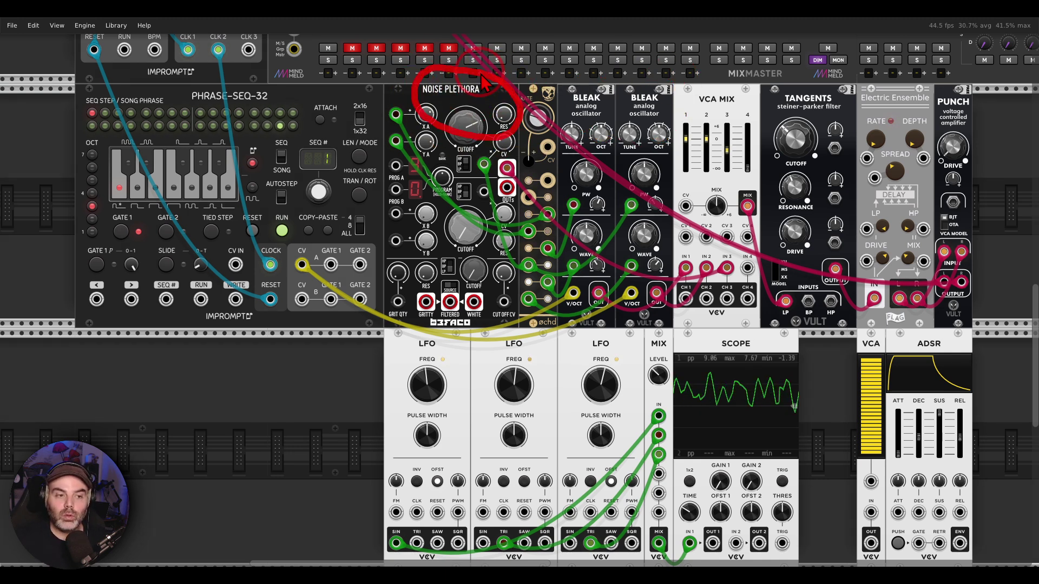
mouse_move(929, 93)
left_mouse_down()
mouse_move(890, 105)
mouse_move(956, 157)
left_mouse_up()
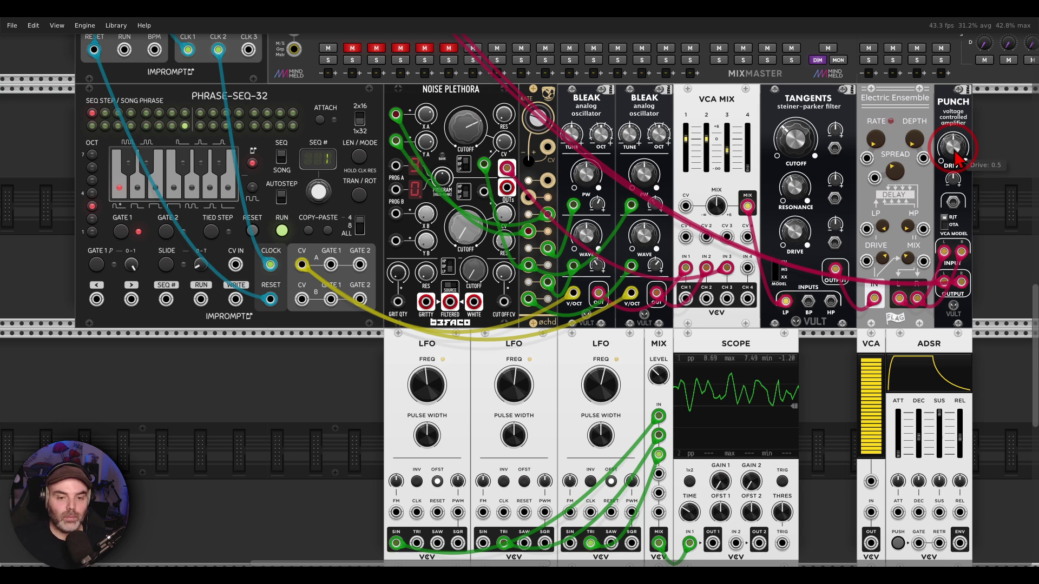
left_click_drag(930, 184, 924, 152)
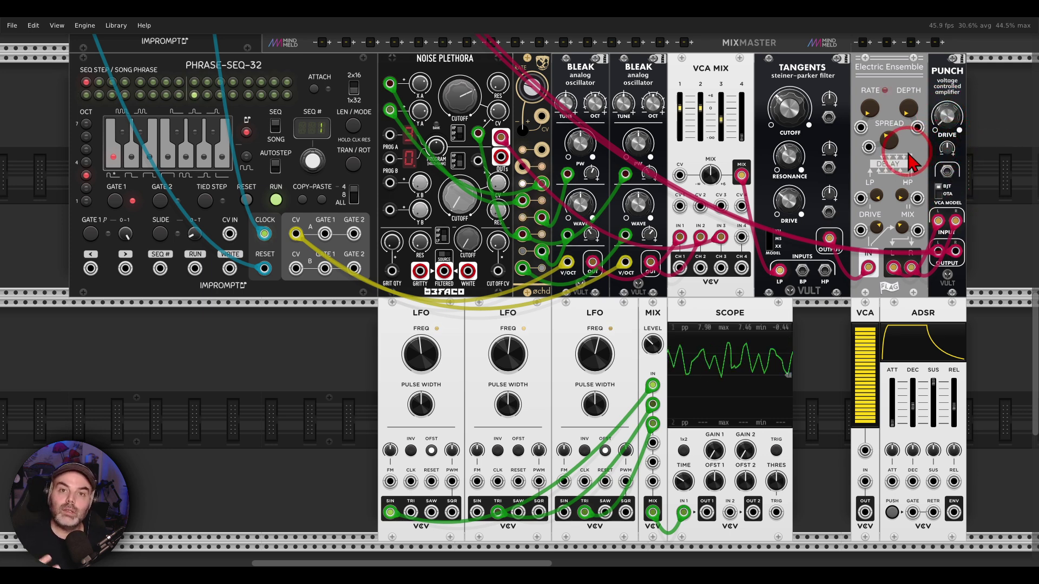
scroll(913, 163, "down", 3)
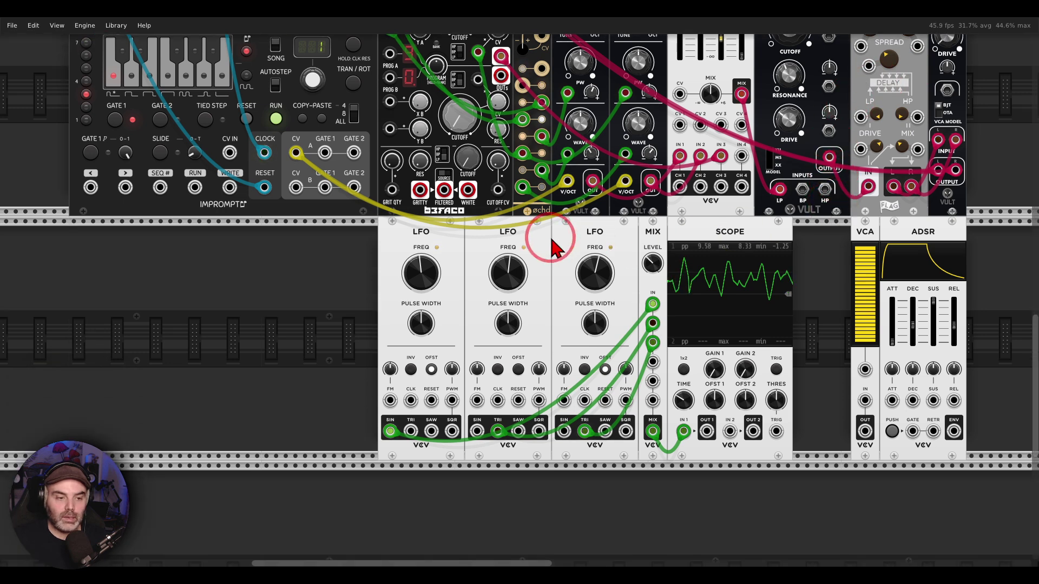
mouse_move(620, 207)
left_mouse_down()
mouse_move(568, 313)
mouse_move(611, 202)
left_mouse_up()
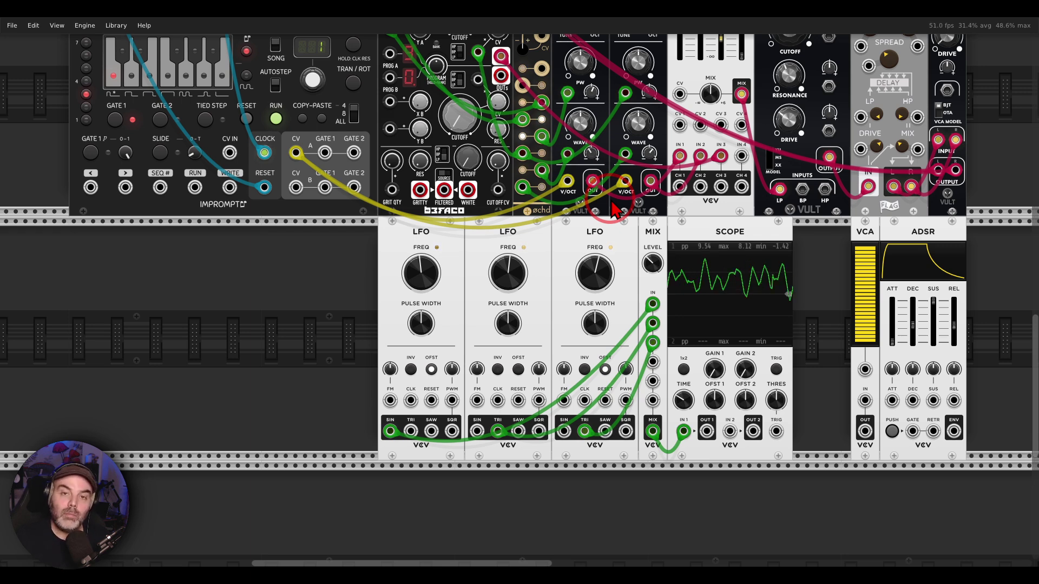
mouse_move(800, 236)
left_mouse_down()
mouse_move(650, 254)
mouse_move(816, 280)
mouse_move(820, 244)
left_mouse_up()
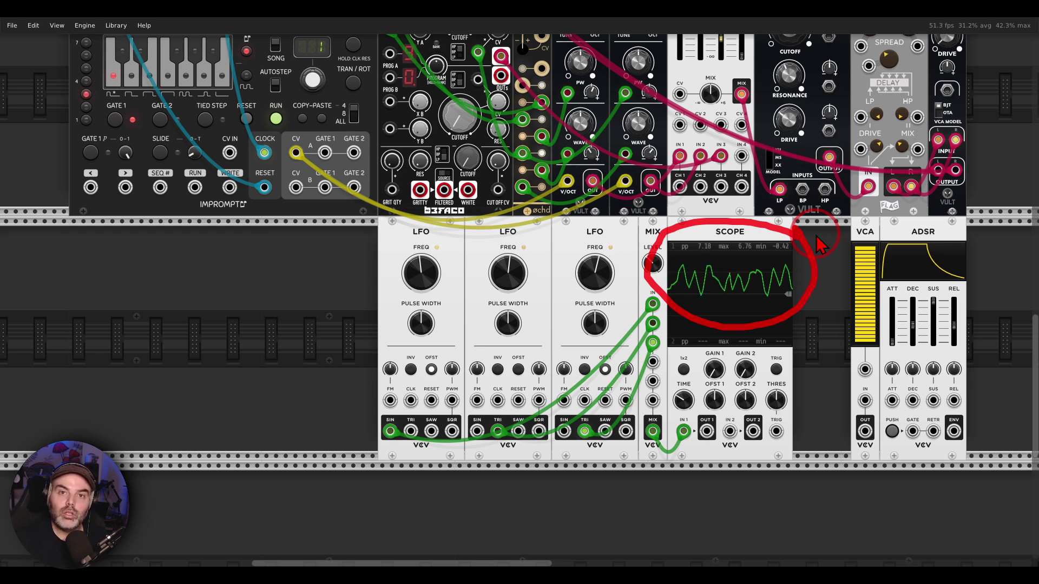
key("Escape")
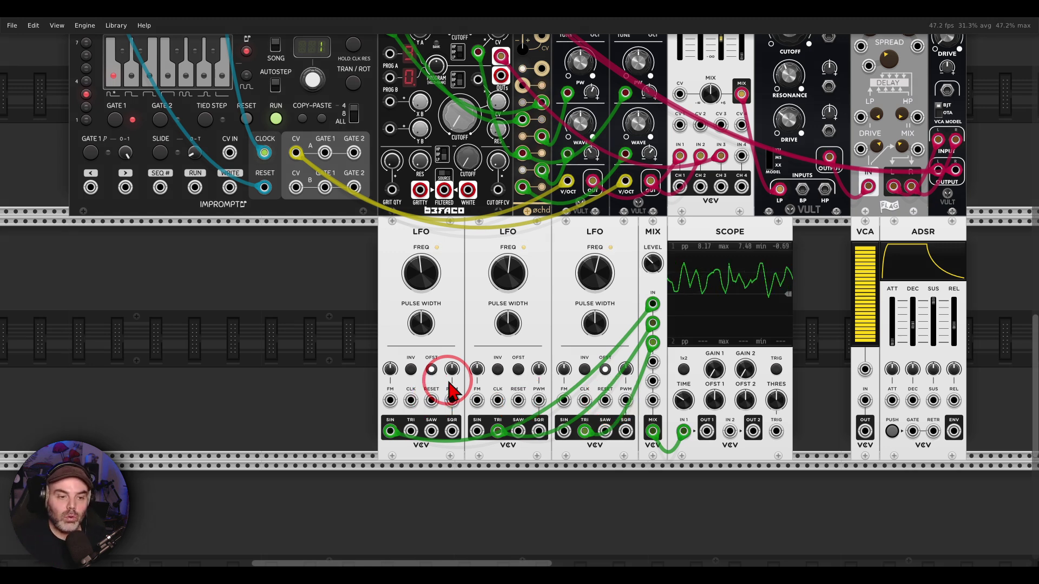
scroll(860, 130, "up", 2)
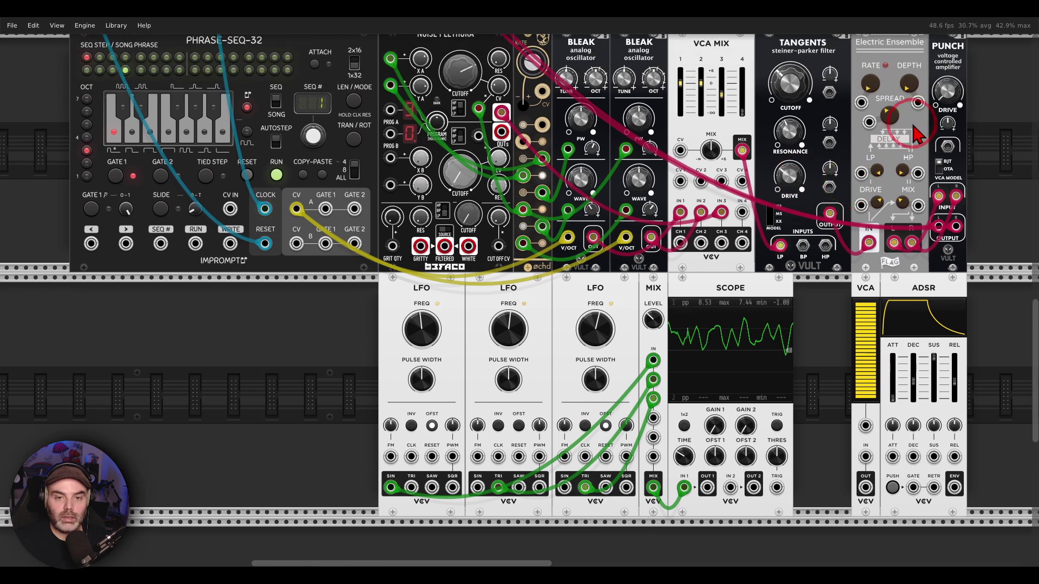
Patch Scope OUT 1 into Punch's Drive input.
left_click_drag(708, 488, 948, 146)
left_click(818, 335)
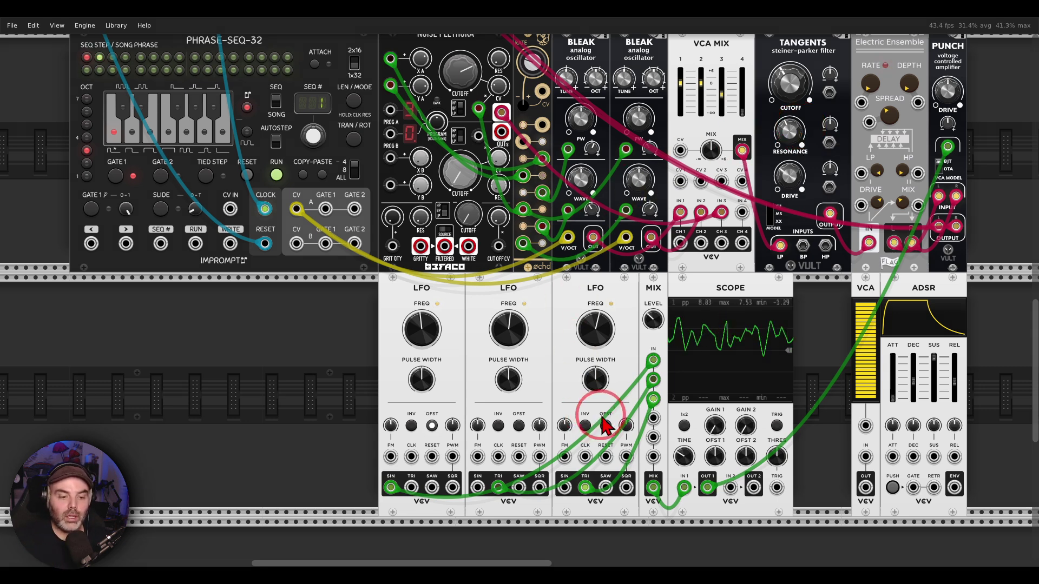
mouse_move(449, 399)
left_mouse_down()
mouse_move(424, 408)
mouse_move(429, 455)
mouse_move(452, 407)
left_mouse_up()
mouse_move(804, 307)
left_mouse_down()
mouse_move(695, 294)
mouse_move(639, 325)
mouse_move(689, 384)
mouse_move(776, 384)
mouse_move(816, 343)
mouse_move(808, 316)
left_mouse_up()
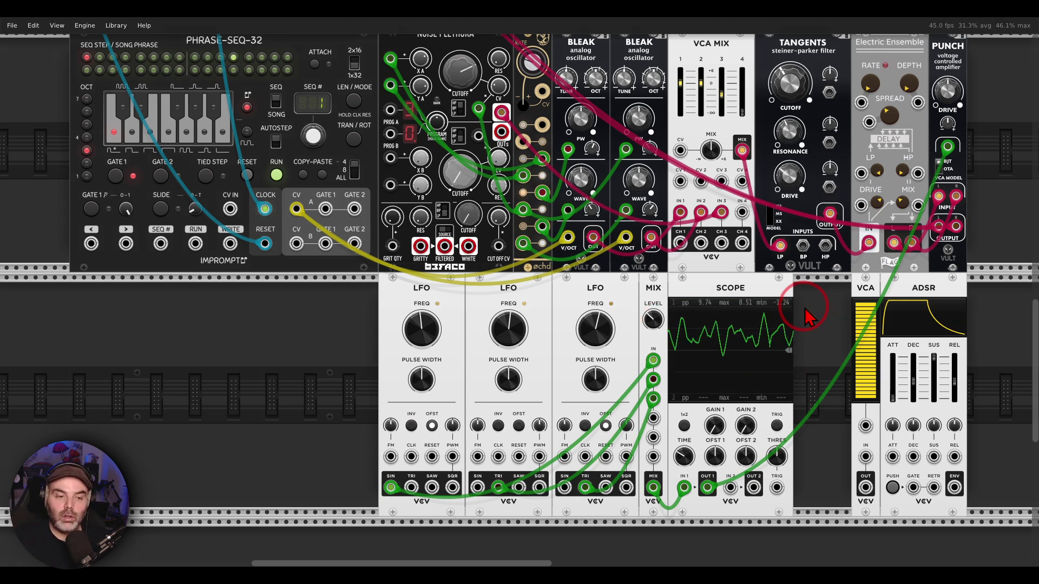
Cable Phrase-Seq-32 GATE 1 to the LFO RESET inputs.
scroll(811, 322, "up", 1)
scroll(813, 319, "up", 2)
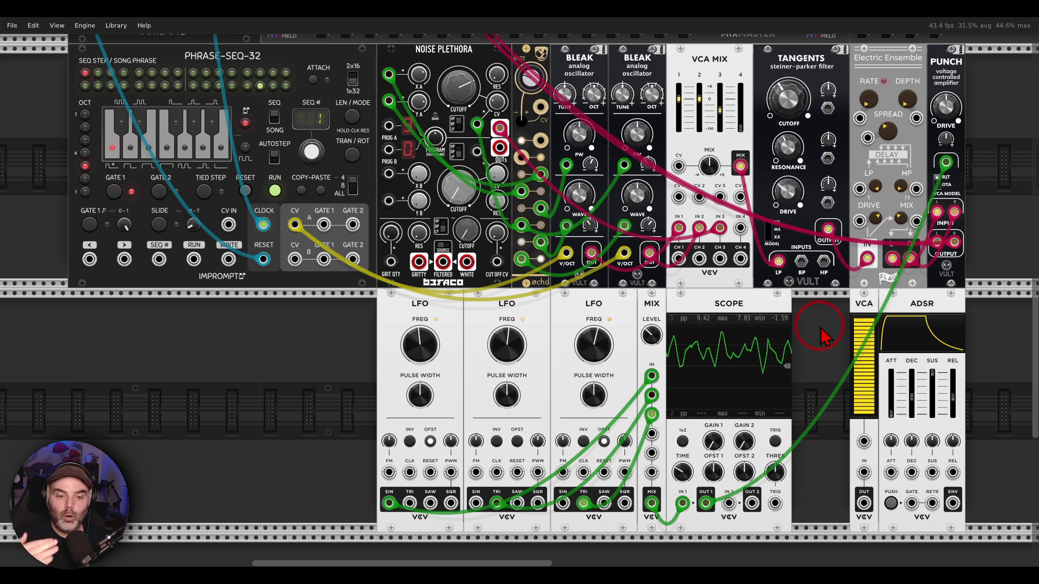
left_click_drag(324, 225, 605, 474)
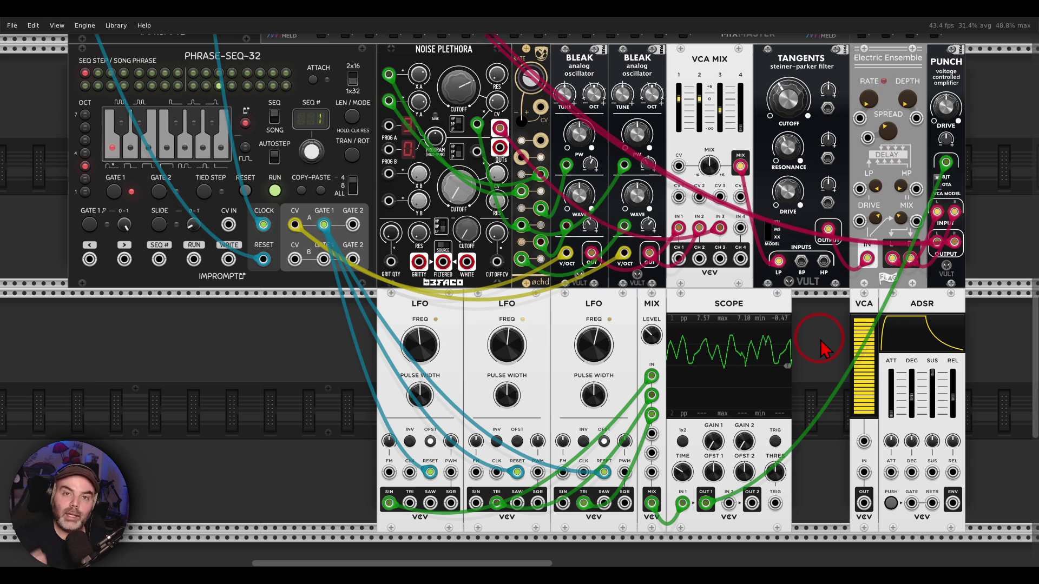
Patch Scope OUT 1 to VCA IN, VCA OUT to Punch Drive, and ADSR ENV to VCA CV.
left_click_drag(946, 162, 858, 475)
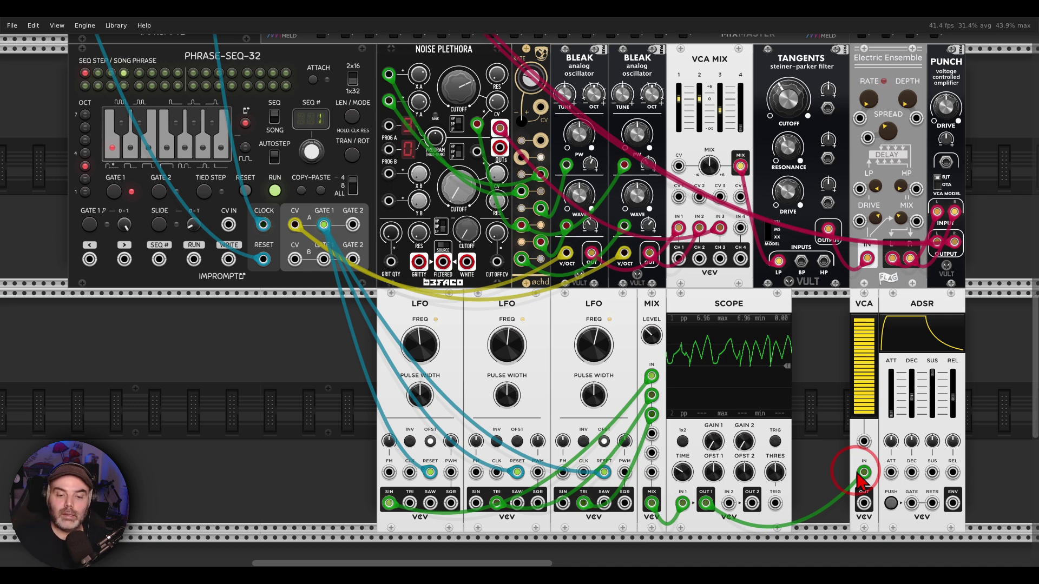
left_click_drag(863, 503, 945, 162)
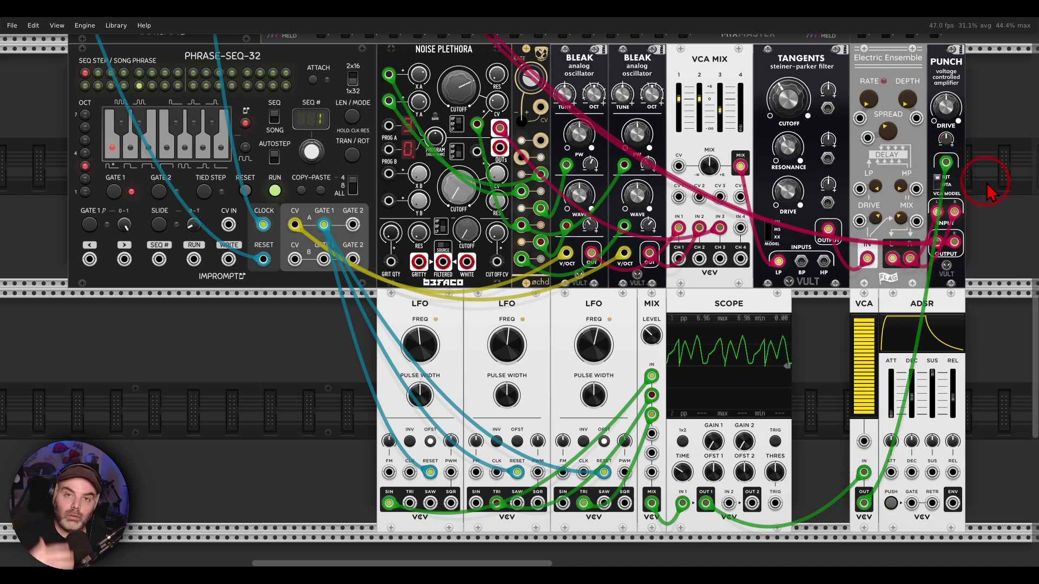
left_click_drag(952, 503, 864, 441)
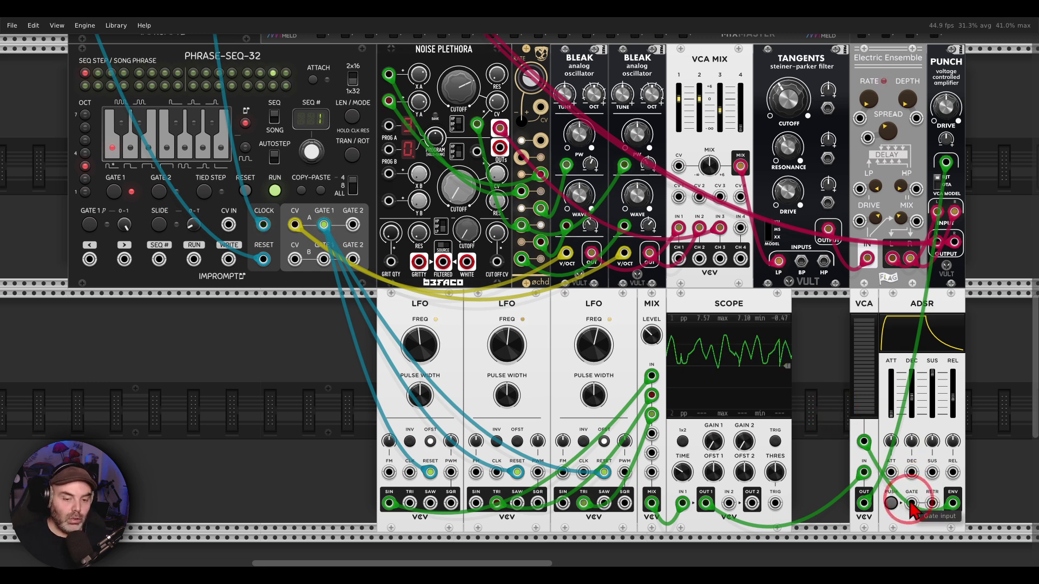
Gate the ADSR from Gate 1 at 67.5% sustain; feed VCA OUT to Tangents cutoff at 0.42.
mouse_move(605, 473)
left_mouse_down()
mouse_move(862, 470)
mouse_move(912, 502)
left_mouse_up()
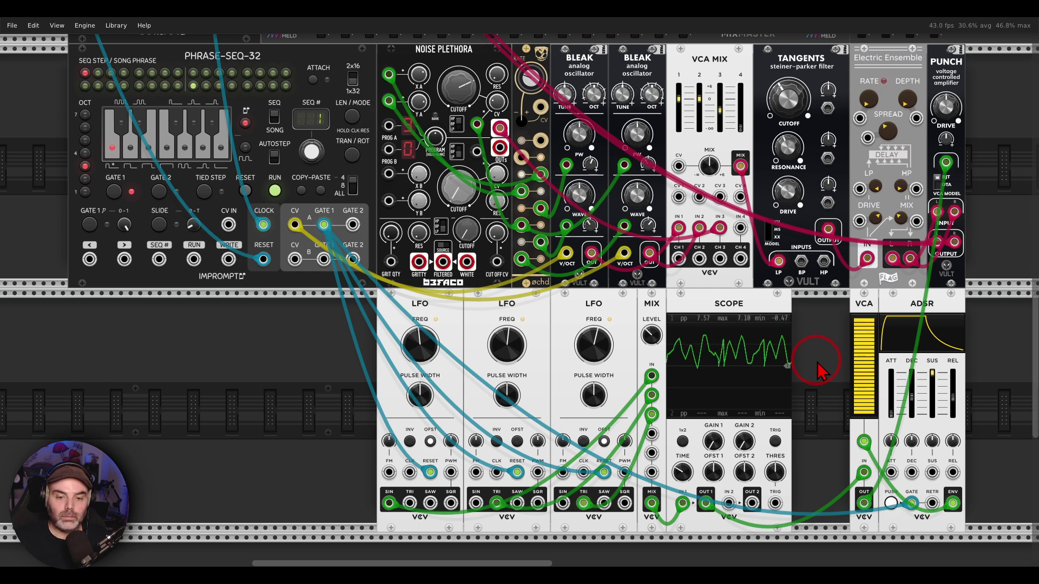
left_click_drag(932, 379, 917, 398)
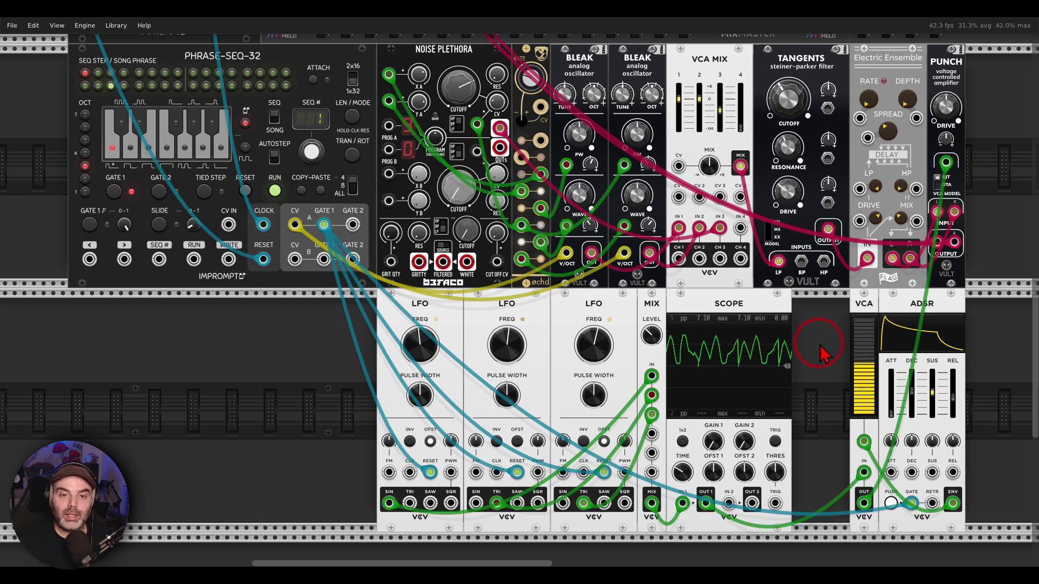
left_click_drag(828, 108, 864, 503)
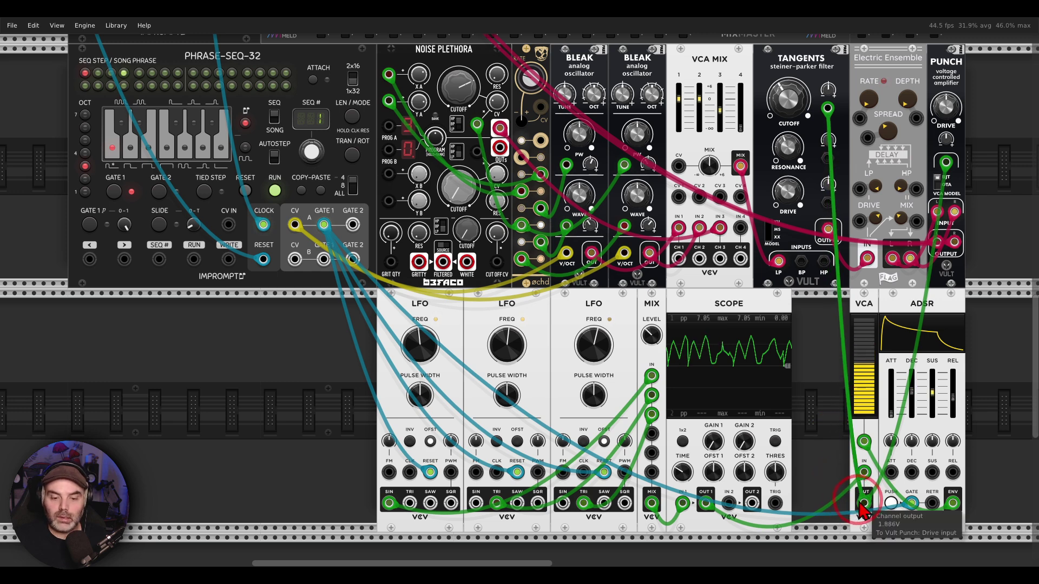
left_click(828, 89)
left_click_drag(825, 86, 820, 50)
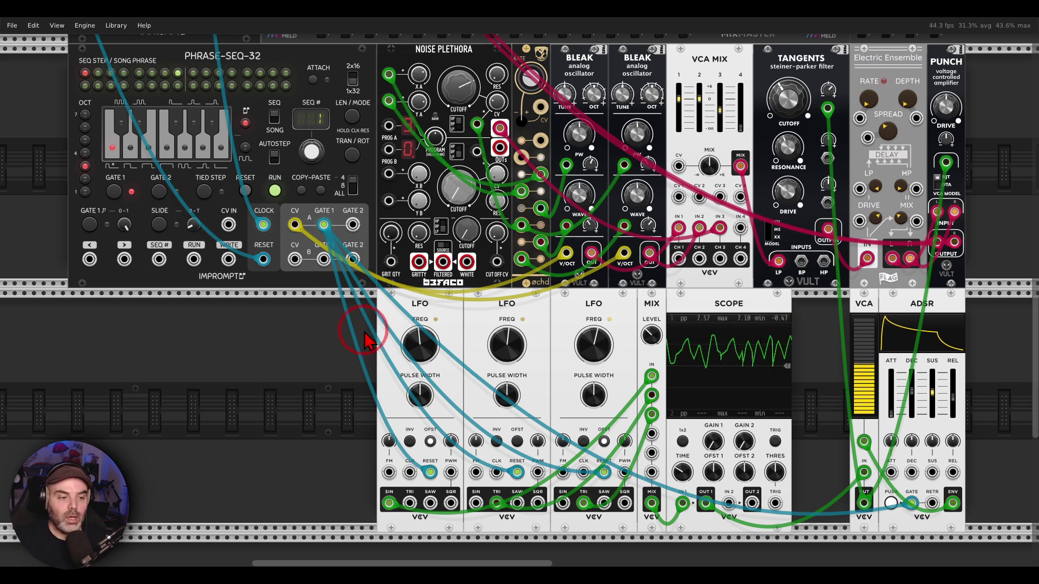
Circle the GATE-SEQ-64 sequencer and the two TRUMMOR drum voices for viewers.
scroll(292, 325, "up", 10)
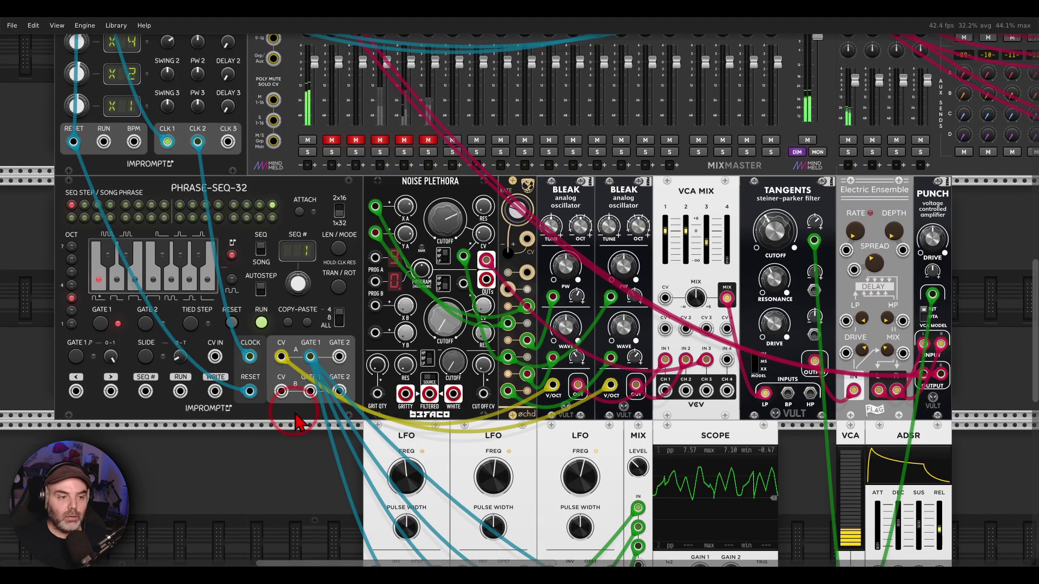
scroll(429, 310, "up", 1)
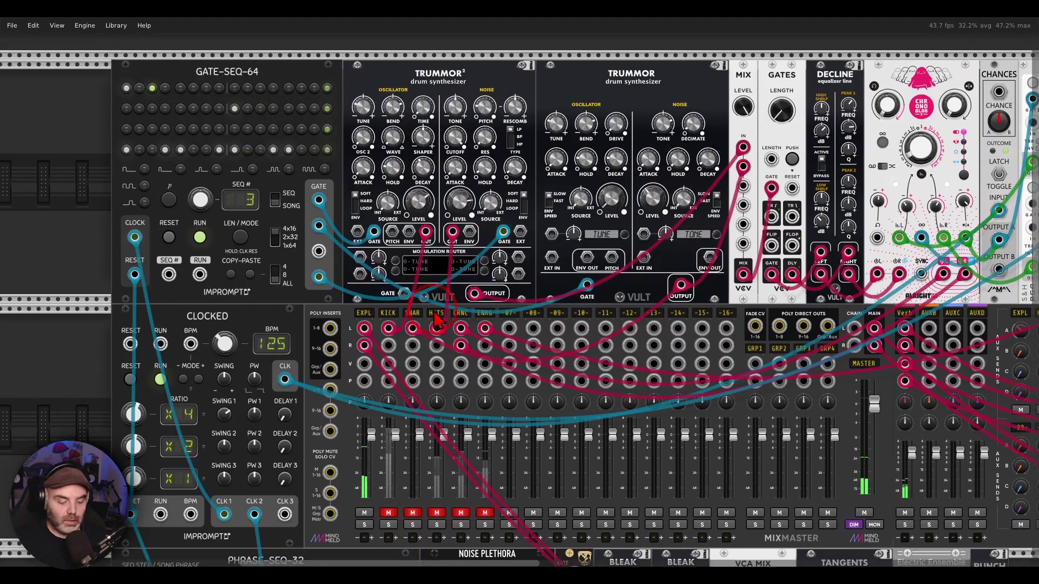
mouse_move(268, 61)
left_mouse_down()
mouse_move(172, 74)
mouse_move(267, 56)
left_mouse_up()
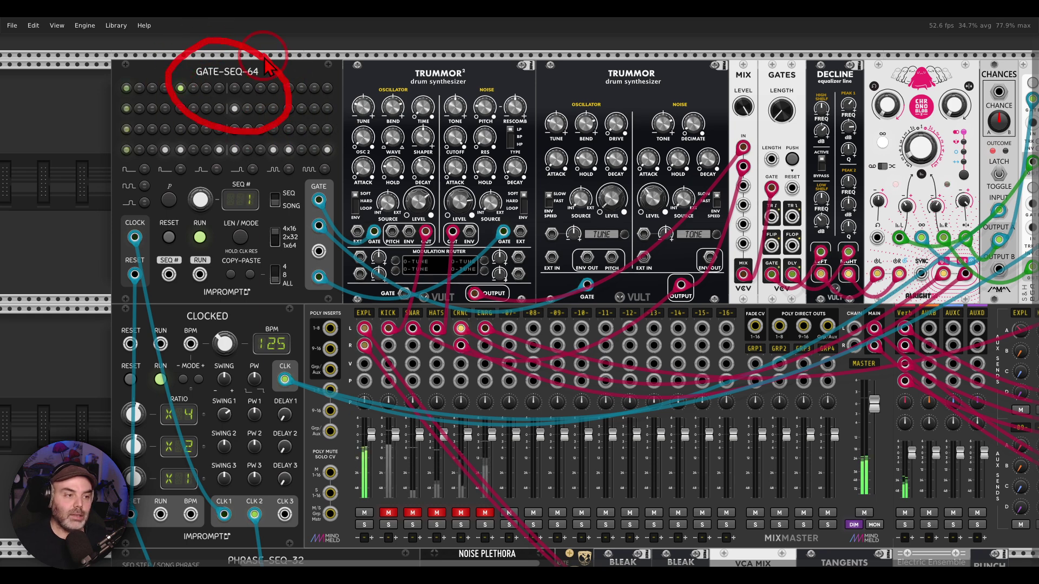
mouse_move(476, 69)
left_mouse_down()
mouse_move(396, 84)
mouse_move(495, 104)
mouse_move(476, 54)
left_mouse_up()
mouse_move(657, 67)
left_mouse_down()
mouse_move(626, 50)
mouse_move(631, 126)
mouse_move(657, 64)
left_mouse_up()
Unmute the KICK, SNAR and HATS mixer channels.
left_click(388, 512)
left_click(413, 513)
left_click(436, 512)
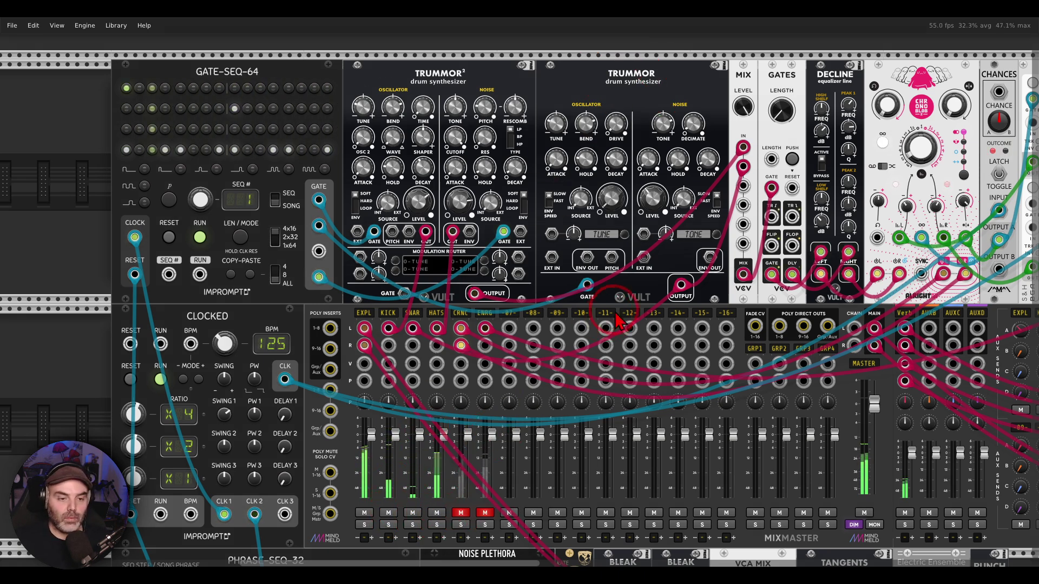
Circle the GATES, DECLINE and Chronoblob modules, then unmute the CRNC channel.
scroll(567, 296, "right", 3)
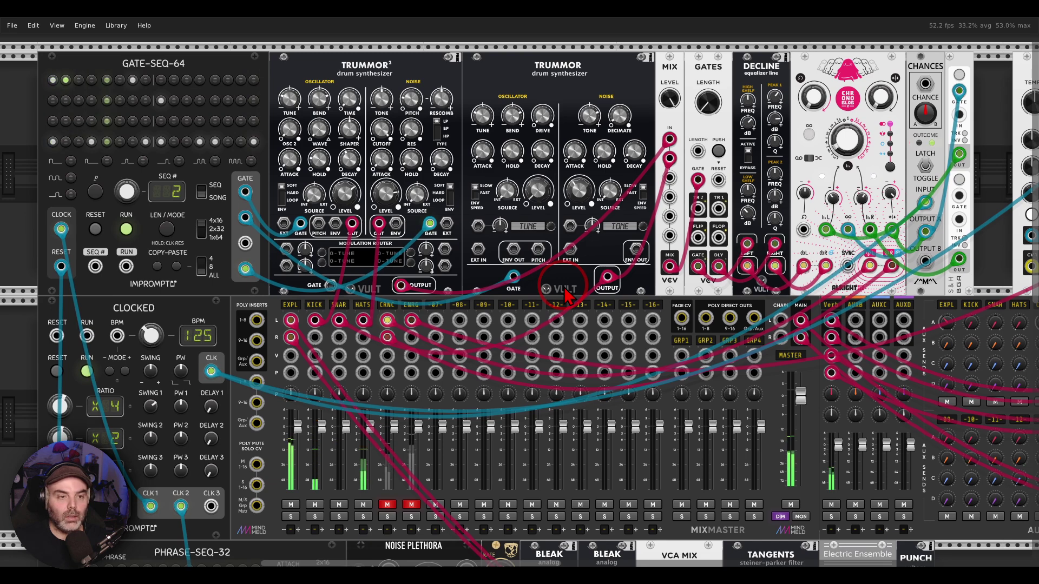
scroll(564, 289, "down", 1)
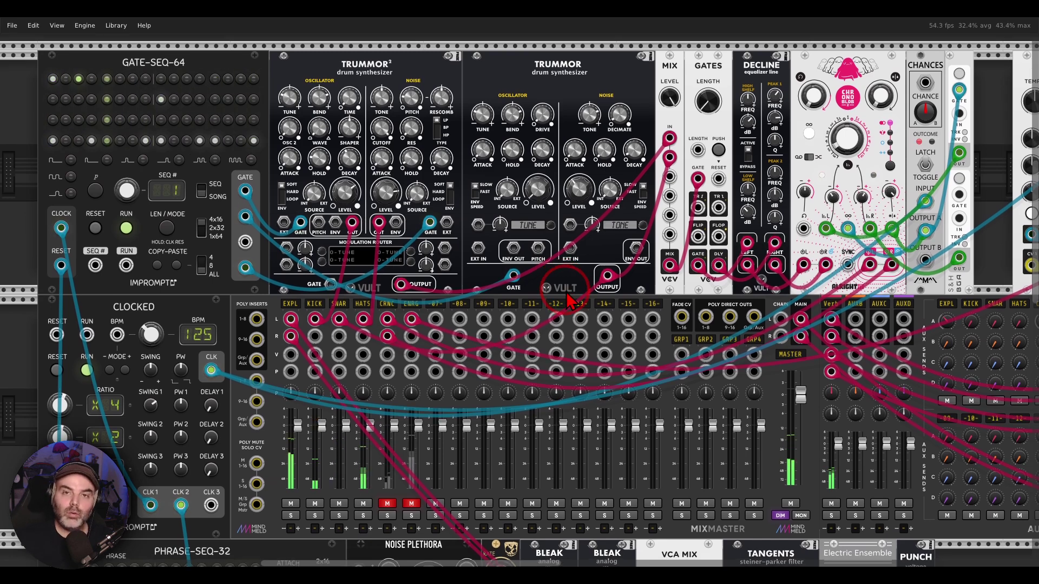
mouse_move(730, 52)
left_mouse_down()
mouse_move(693, 48)
mouse_move(685, 81)
mouse_move(722, 87)
mouse_move(708, 50)
left_mouse_up()
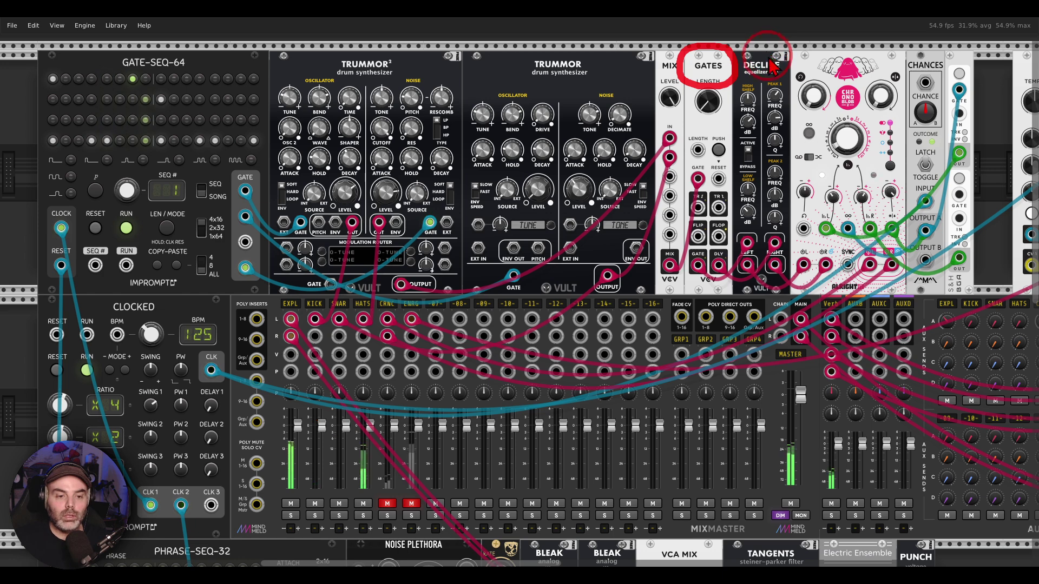
key("Escape")
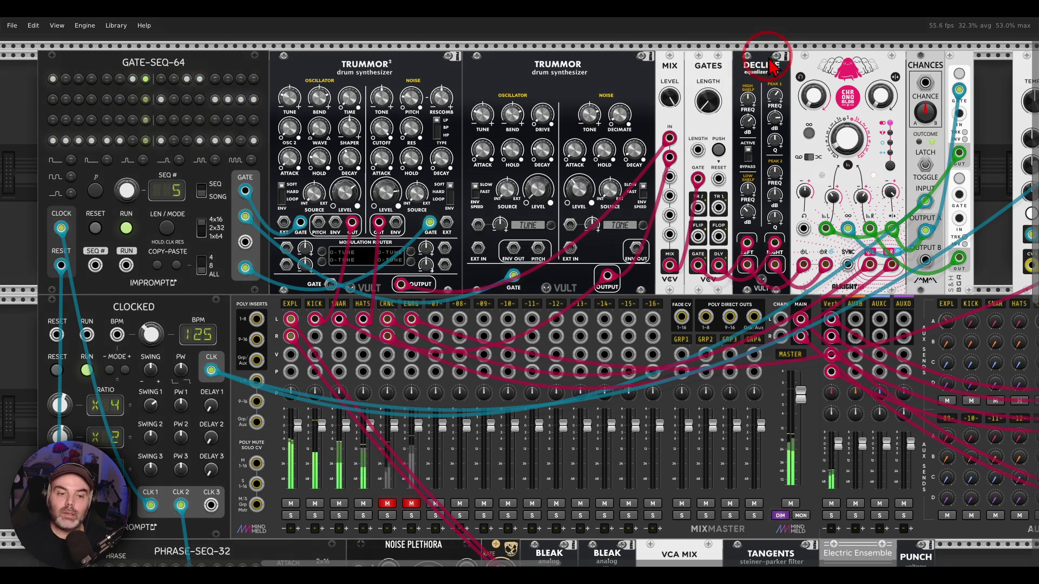
mouse_move(777, 49)
left_mouse_down()
mouse_move(776, 100)
mouse_move(778, 47)
left_mouse_up()
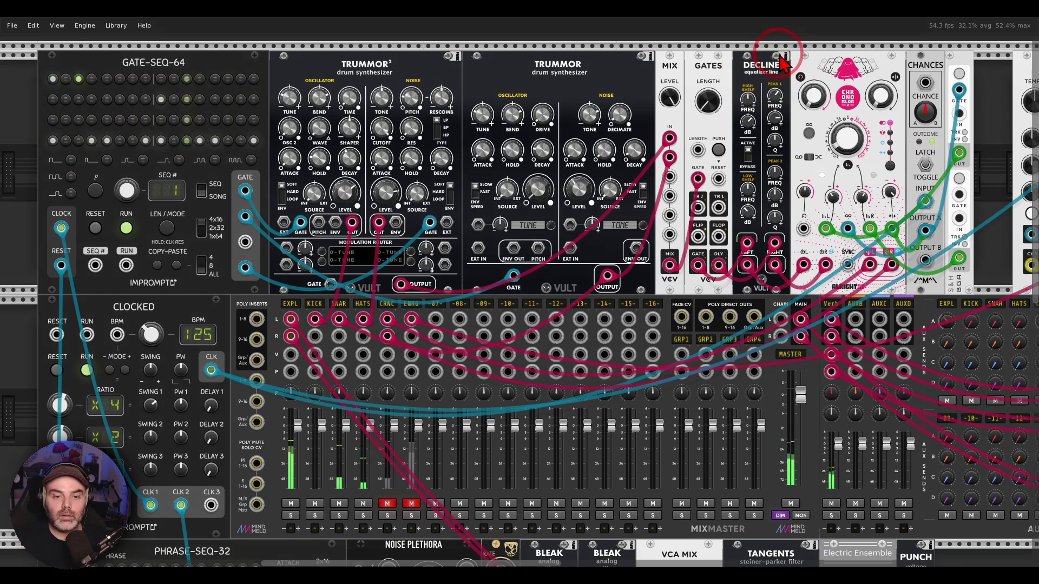
mouse_move(866, 54)
left_mouse_down()
mouse_move(814, 90)
mouse_move(872, 99)
mouse_move(874, 57)
left_mouse_up()
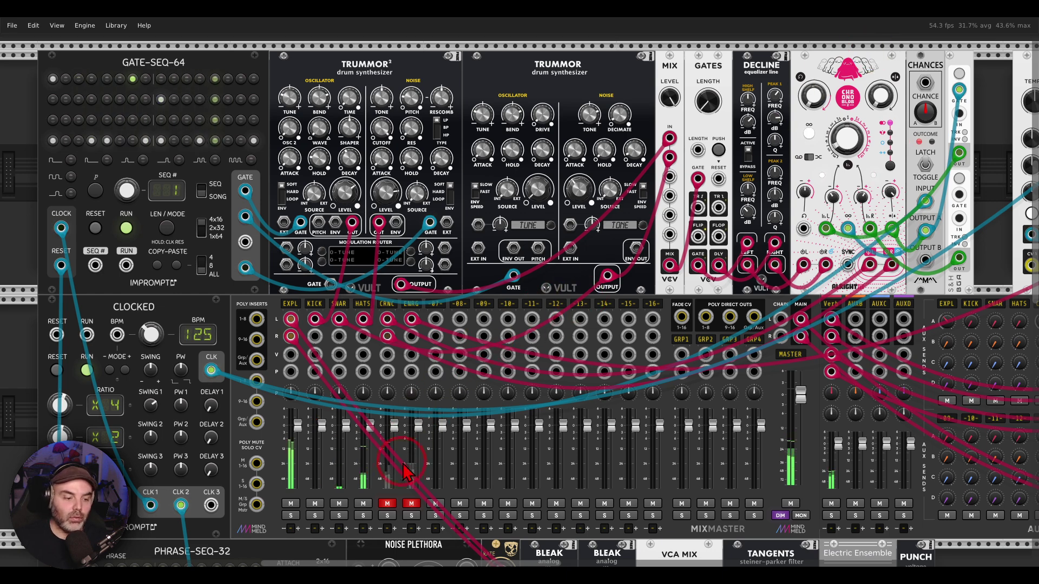
left_click(387, 504)
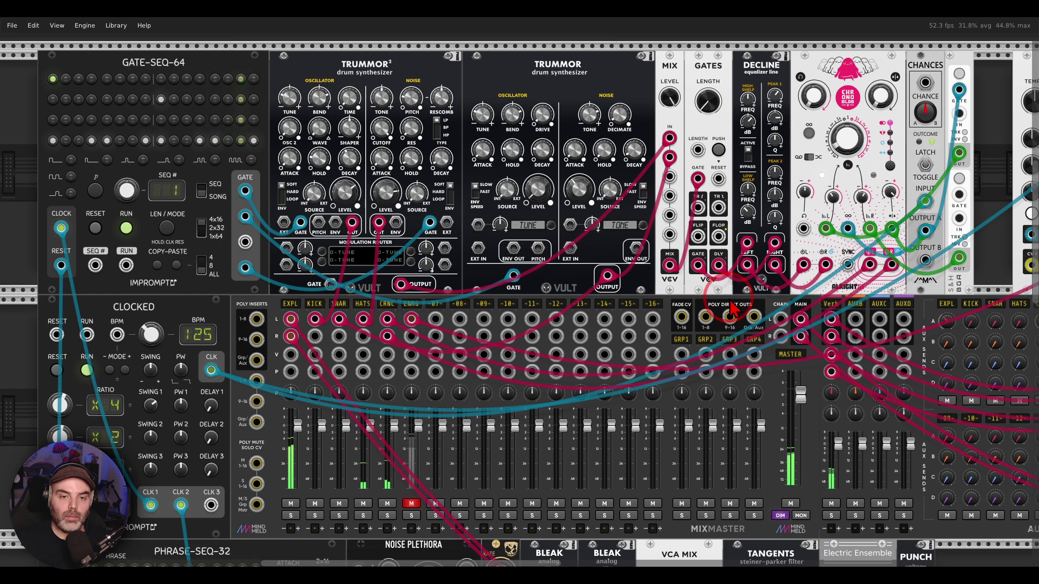
left_click_drag(732, 308, 483, 325)
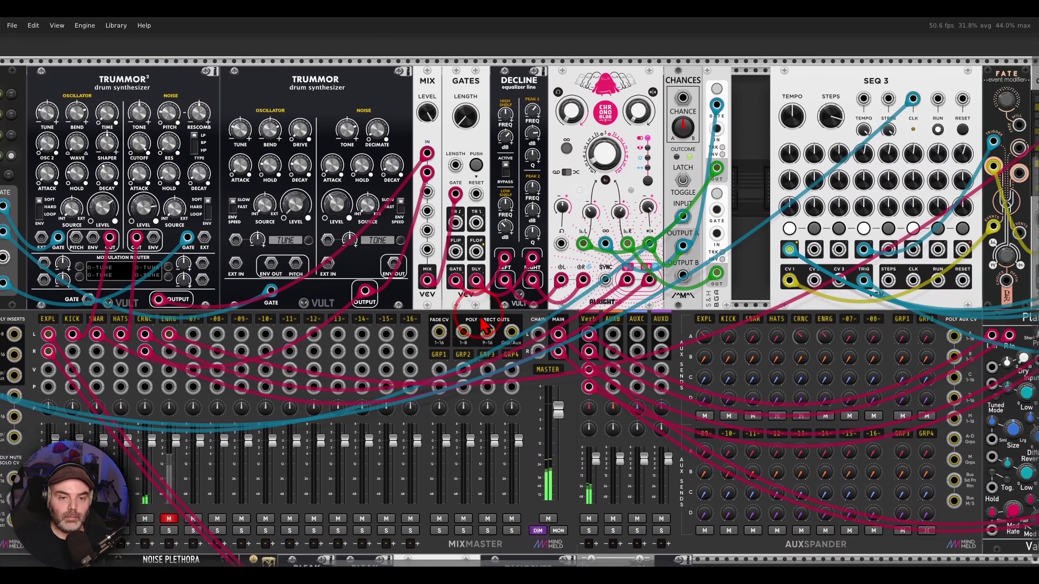
Pan right and circle SEQ 3, the three LFO rate knobs, the SCOPE and the ADSR.
left_click_drag(753, 331, 515, 336)
left_click_drag(800, 341, 527, 335)
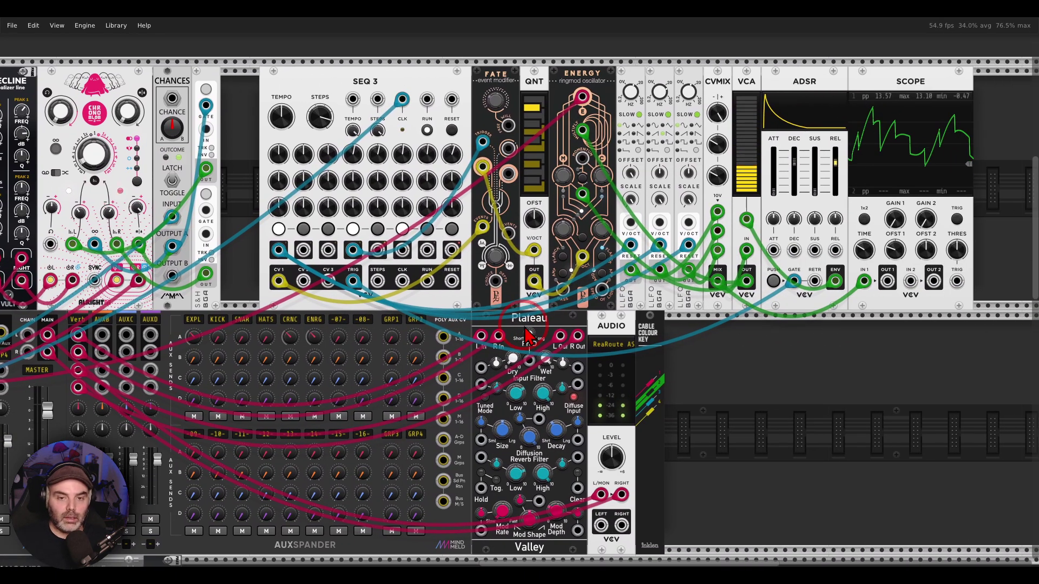
mouse_move(379, 59)
left_mouse_down()
mouse_move(341, 61)
mouse_move(395, 105)
mouse_move(370, 65)
mouse_move(539, 74)
mouse_move(543, 58)
mouse_move(570, 69)
mouse_move(544, 100)
left_mouse_up()
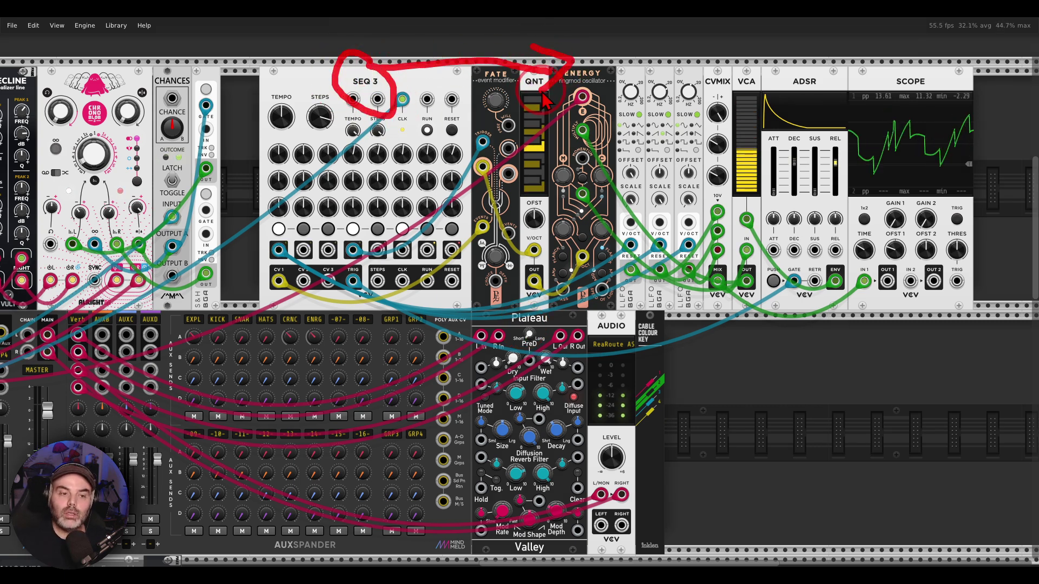
mouse_move(731, 39)
left_mouse_down()
mouse_move(714, 54)
mouse_move(605, 76)
mouse_move(700, 130)
mouse_move(722, 81)
mouse_move(706, 65)
left_mouse_up()
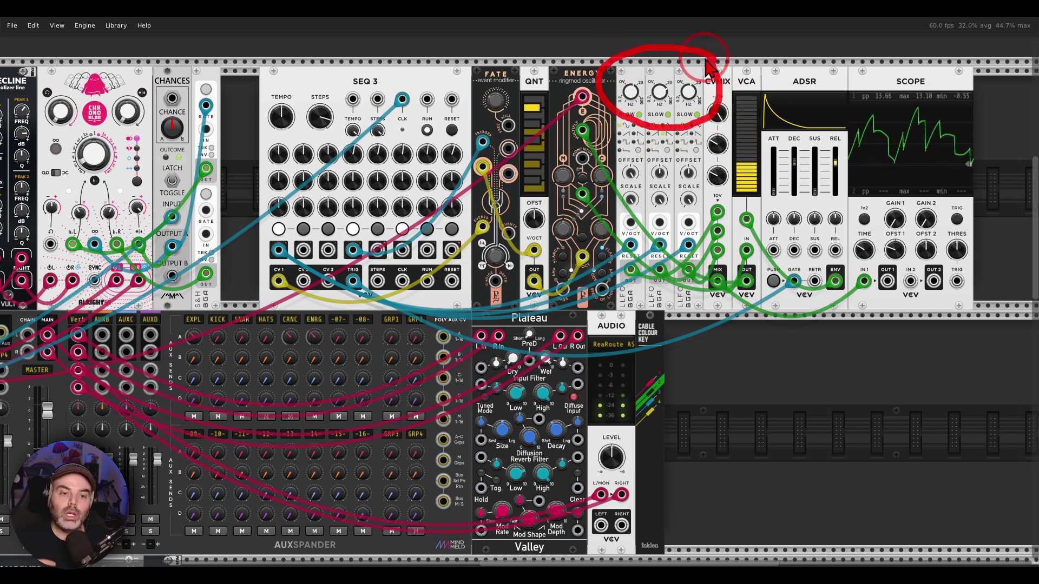
mouse_move(971, 97)
left_mouse_down()
mouse_move(903, 87)
mouse_move(826, 130)
mouse_move(851, 200)
mouse_move(996, 204)
mouse_move(1002, 133)
mouse_move(980, 73)
left_mouse_up()
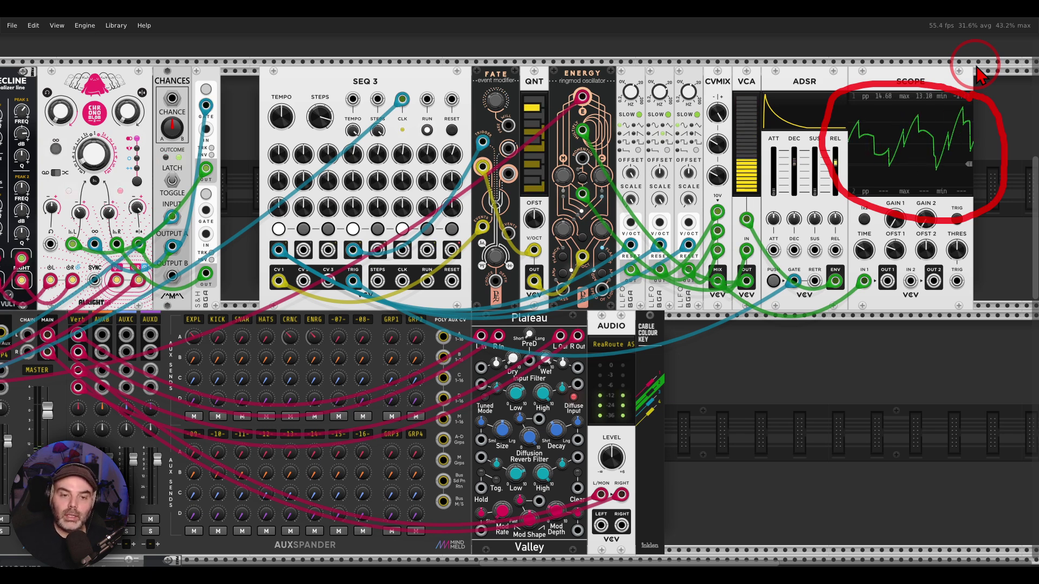
mouse_move(843, 69)
left_mouse_down()
mouse_move(812, 62)
mouse_move(778, 143)
mouse_move(839, 88)
mouse_move(829, 96)
left_mouse_up()
key("Escape")
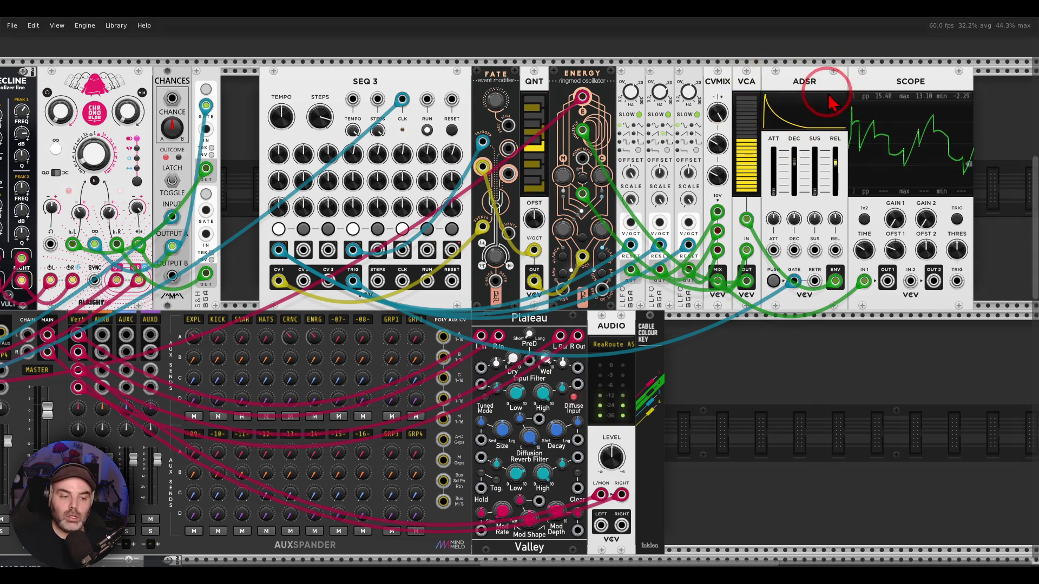
Return to MixMaster and unmute the ENRG channel.
left_click_drag(195, 328, 788, 208)
left_click(252, 399)
scroll(253, 399, "down", 5)
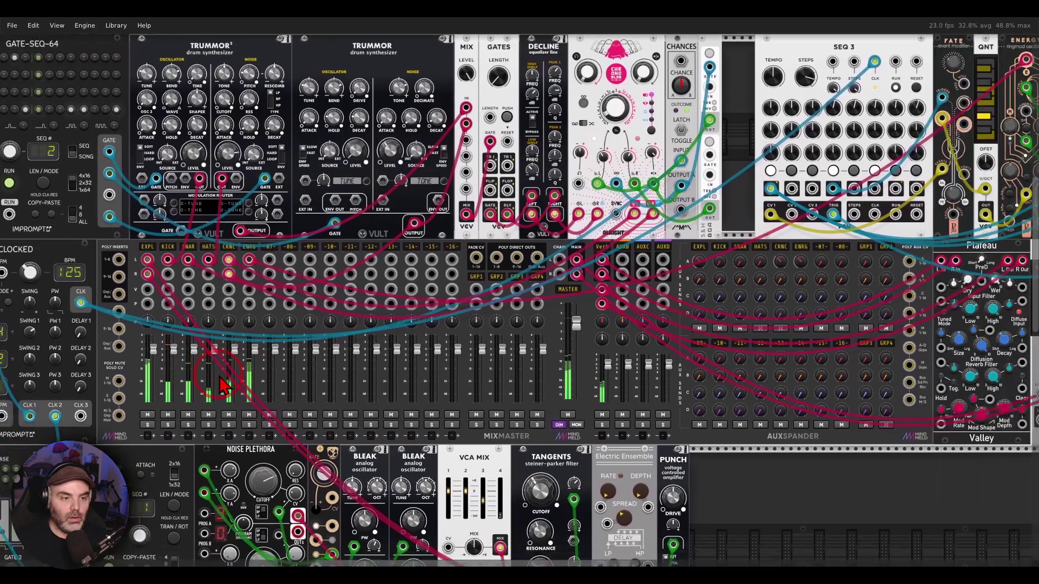
scroll(225, 385, "right", 10)
scroll(225, 385, "up", 1)
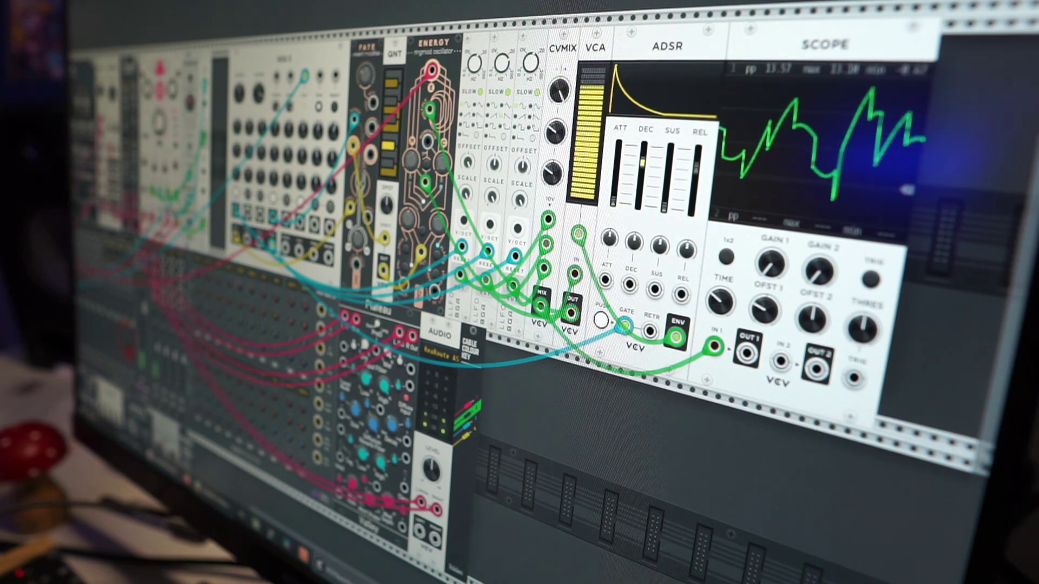
scroll(541, 303, "left", 2)
scroll(541, 303, "down", 2)
left_click_drag(138, 354, 308, 122)
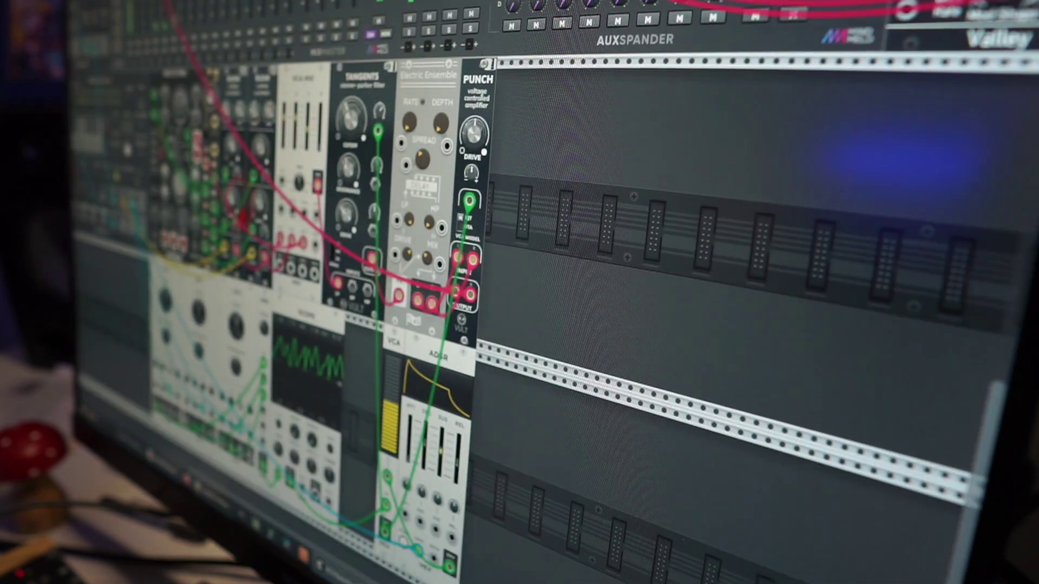
scroll(239, 302, "up", 4)
scroll(403, 322, "down", 2)
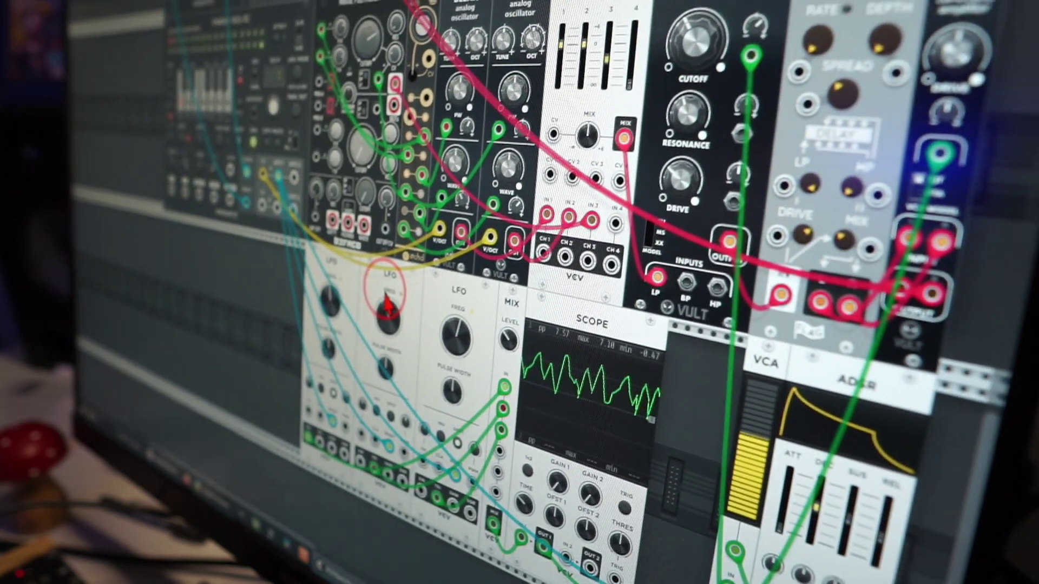
scroll(381, 333, "up", 1)
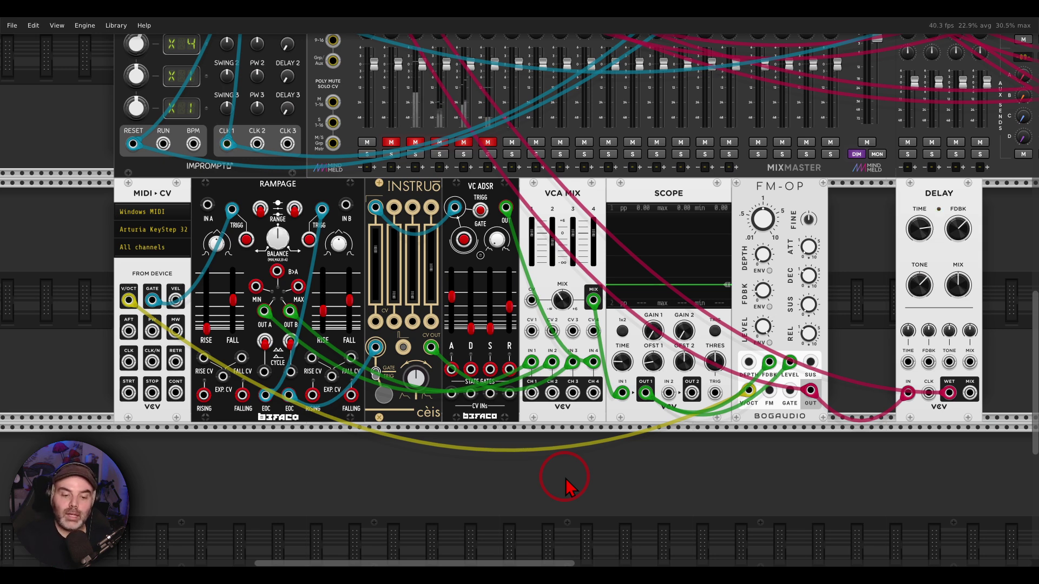
Switch to the Photos window showing GUMROAD.png.
left_click(861, 577)
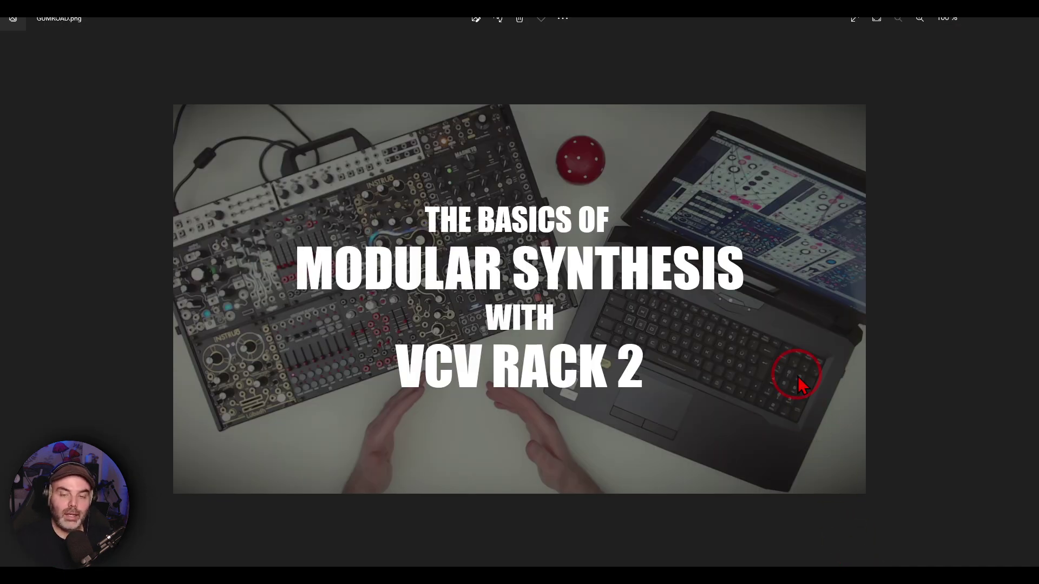
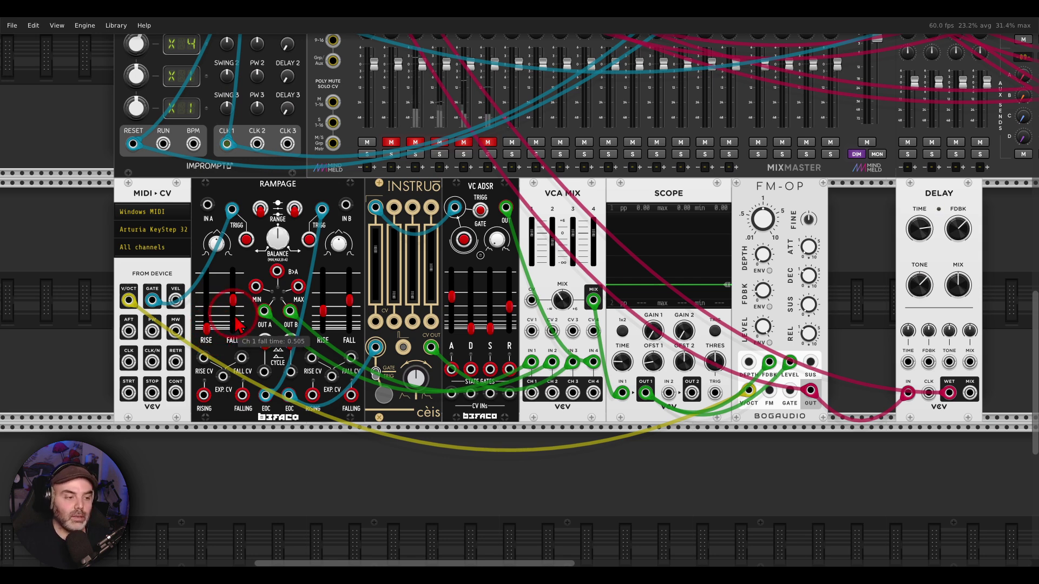
Complete the MIDI-CV, Rampage, Instruo cèis, FM-OP and Delay voice row cabled into MixMaster.
mouse_move(233, 311)
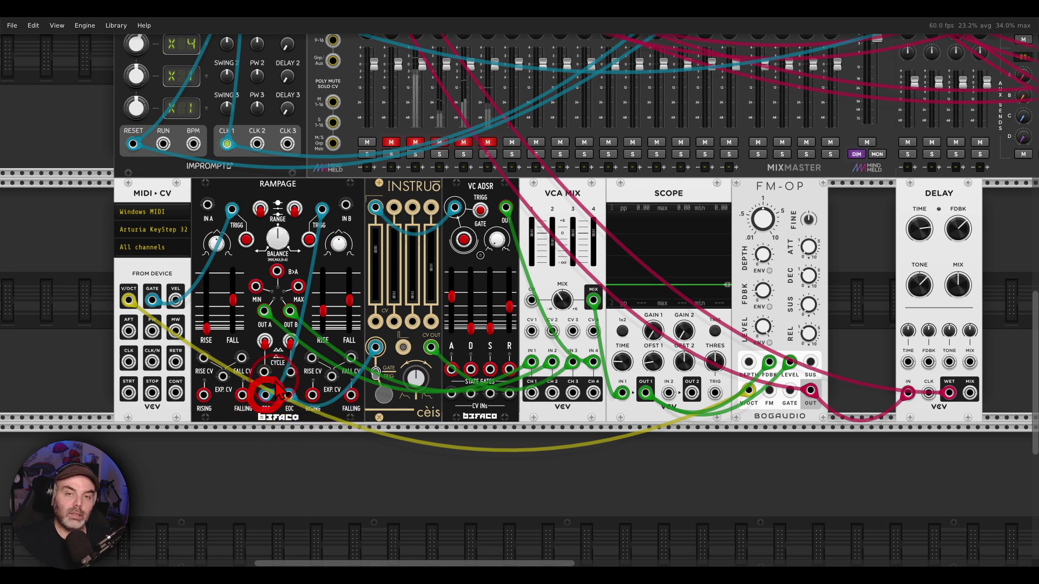
left_click_drag(268, 392, 309, 239)
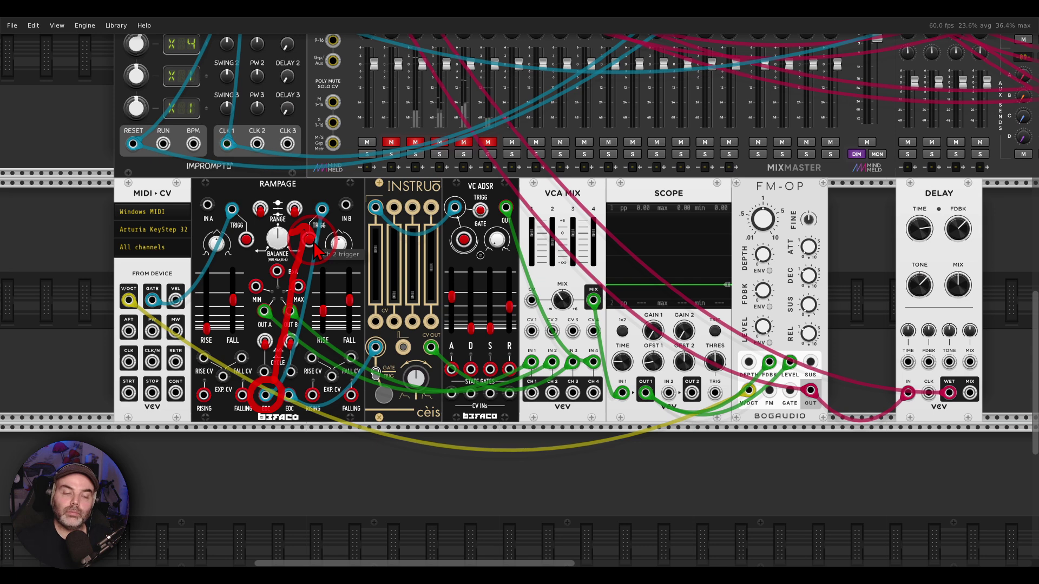
key("Escape")
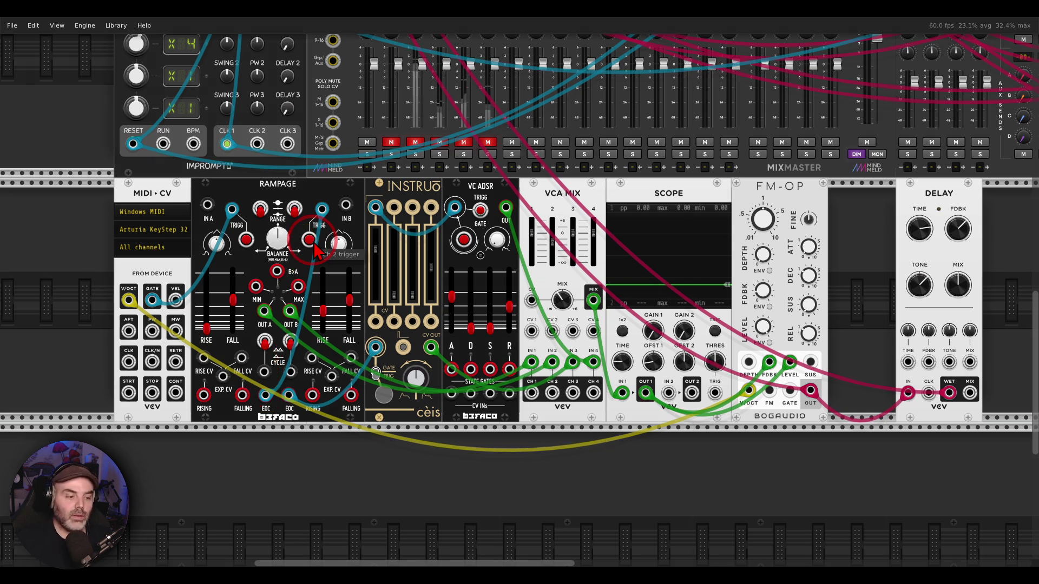
left_click_drag(289, 395, 375, 333)
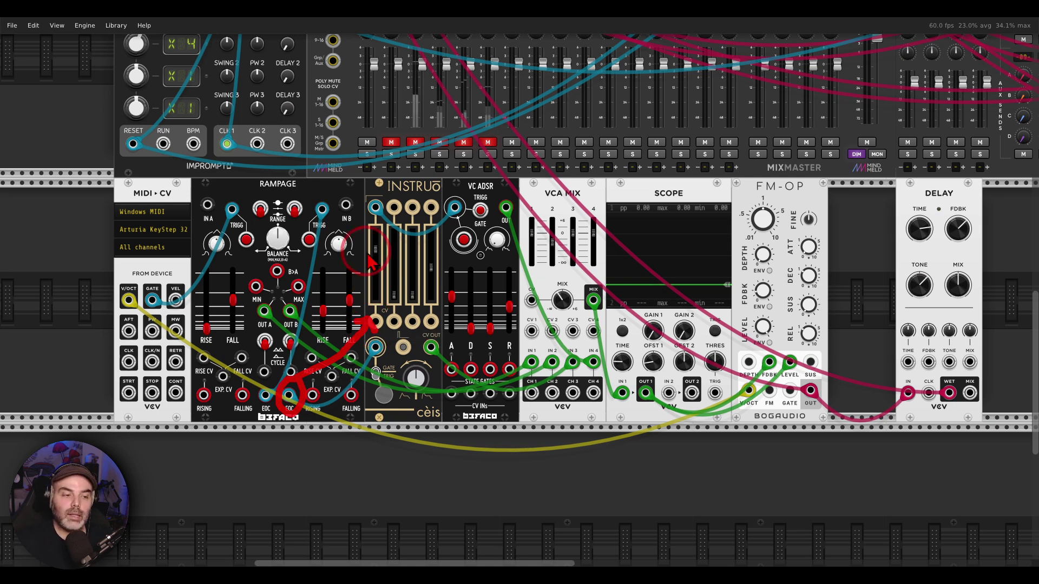
mouse_move(383, 192)
left_mouse_down()
mouse_move(393, 234)
mouse_move(398, 210)
mouse_move(385, 196)
mouse_move(394, 180)
mouse_move(427, 173)
mouse_move(443, 186)
mouse_move(437, 171)
mouse_move(436, 192)
left_mouse_up()
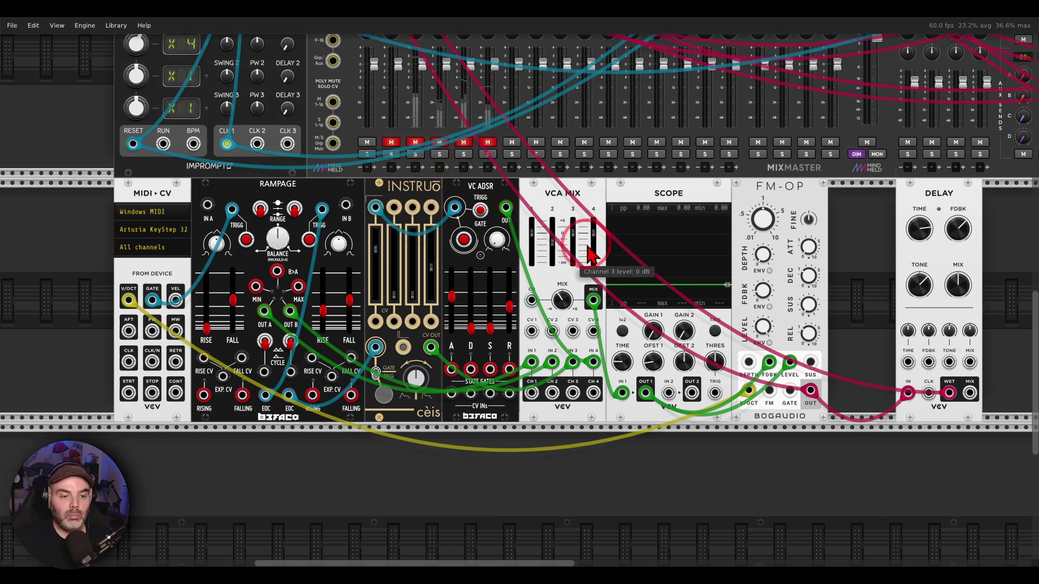
mouse_move(717, 220)
left_mouse_down()
mouse_move(698, 227)
mouse_move(713, 246)
left_mouse_up()
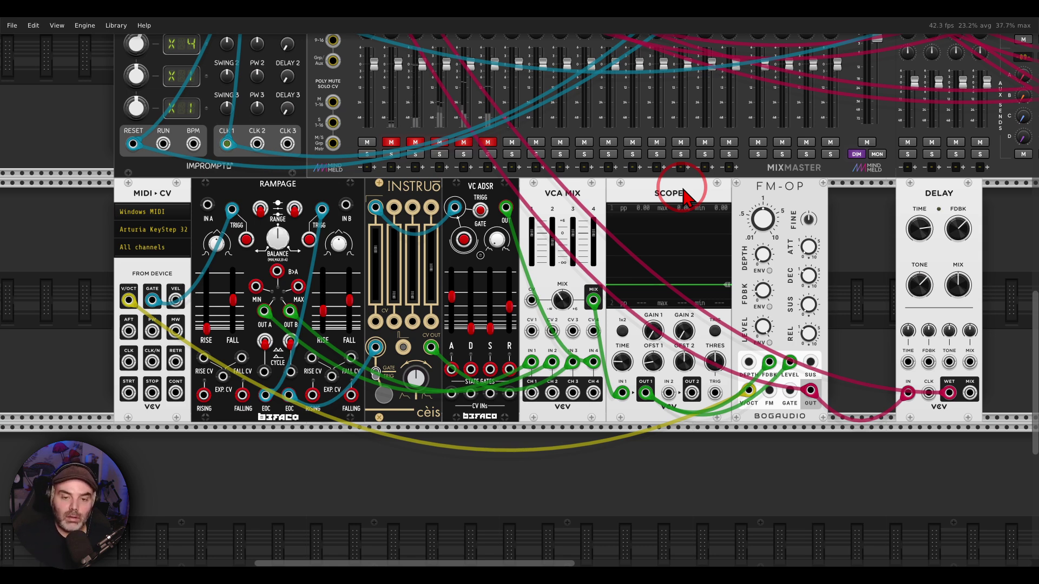
Unmute MixMaster channel 2 so its meters move and the Scope shows the waveform.
left_click_drag(963, 178, 966, 201)
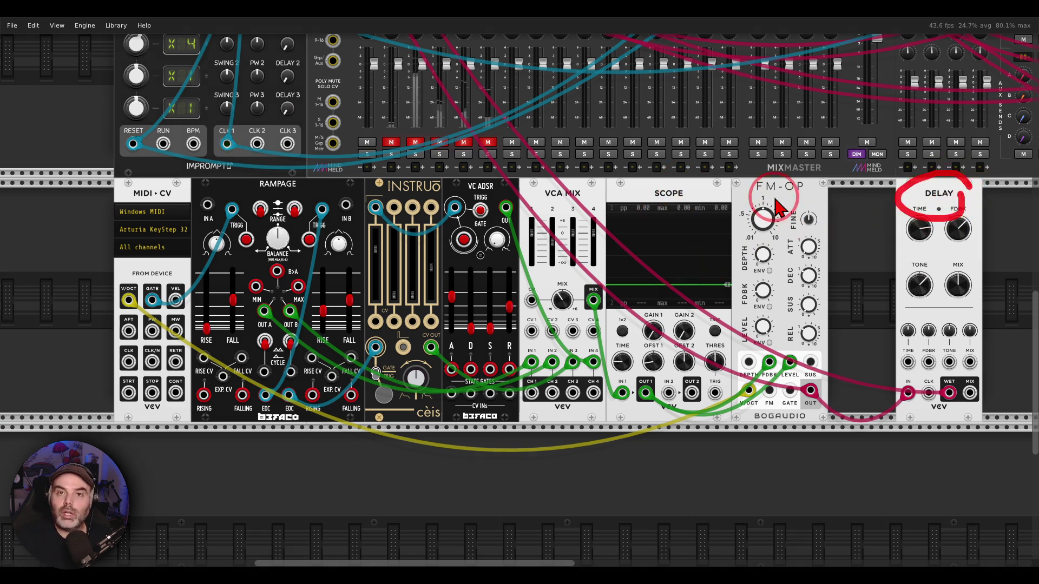
left_click(391, 143)
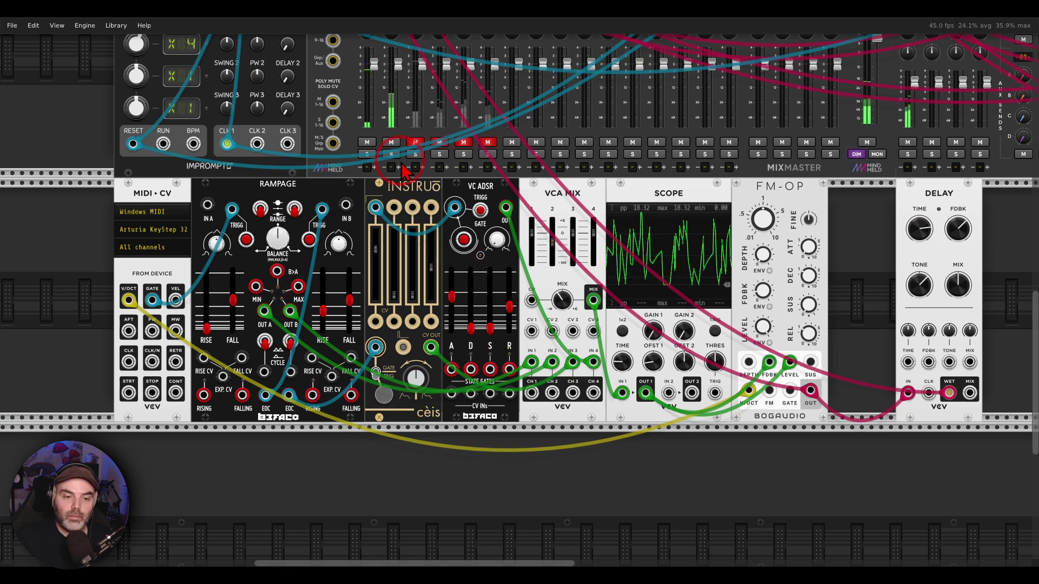
Unmute the BASS channel and mute the BSDL channel on MixMaster.
scroll(403, 167, "up", 5)
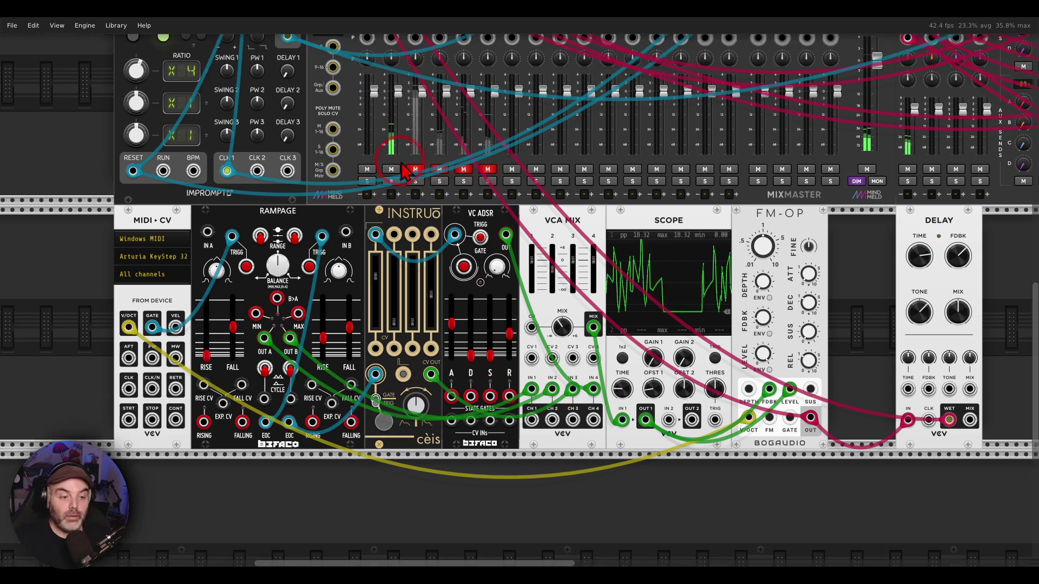
scroll(401, 163, "up", 3)
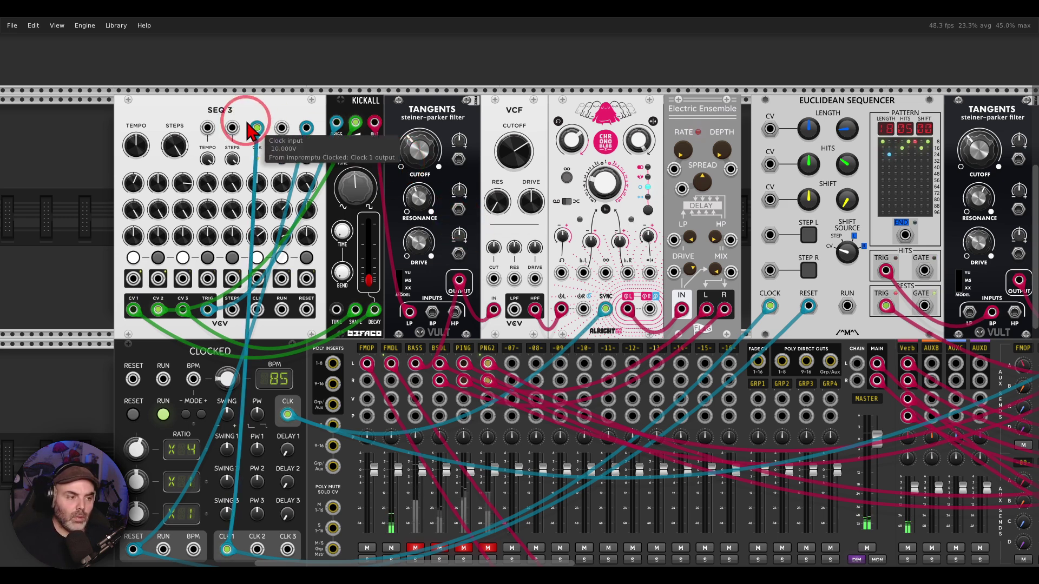
mouse_move(193, 87)
left_mouse_down()
mouse_move(238, 149)
mouse_move(244, 90)
mouse_move(339, 98)
mouse_move(329, 82)
mouse_move(337, 114)
left_mouse_up()
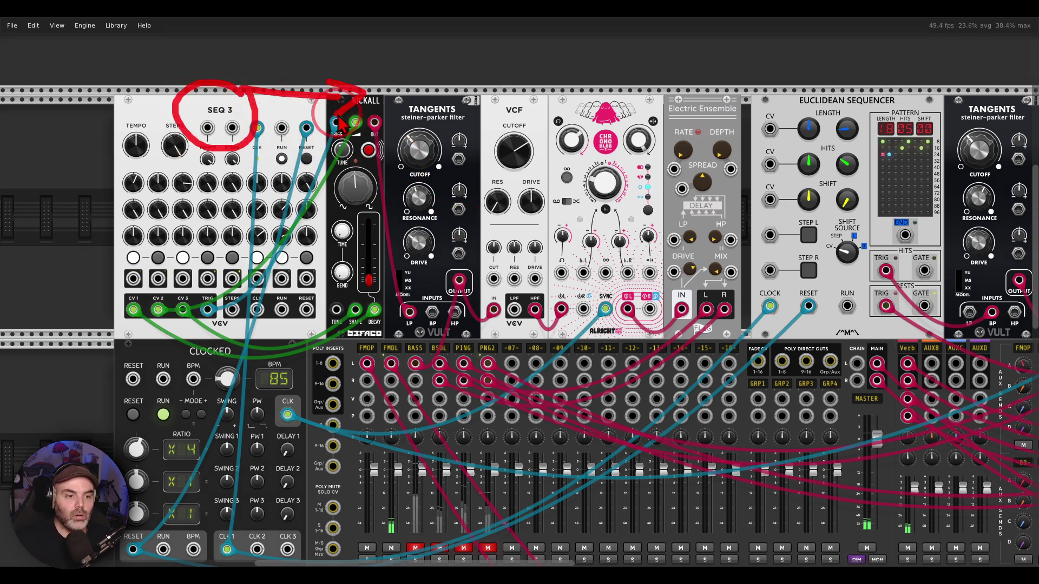
mouse_move(696, 88)
left_mouse_down()
mouse_move(513, 69)
mouse_move(716, 112)
left_mouse_up()
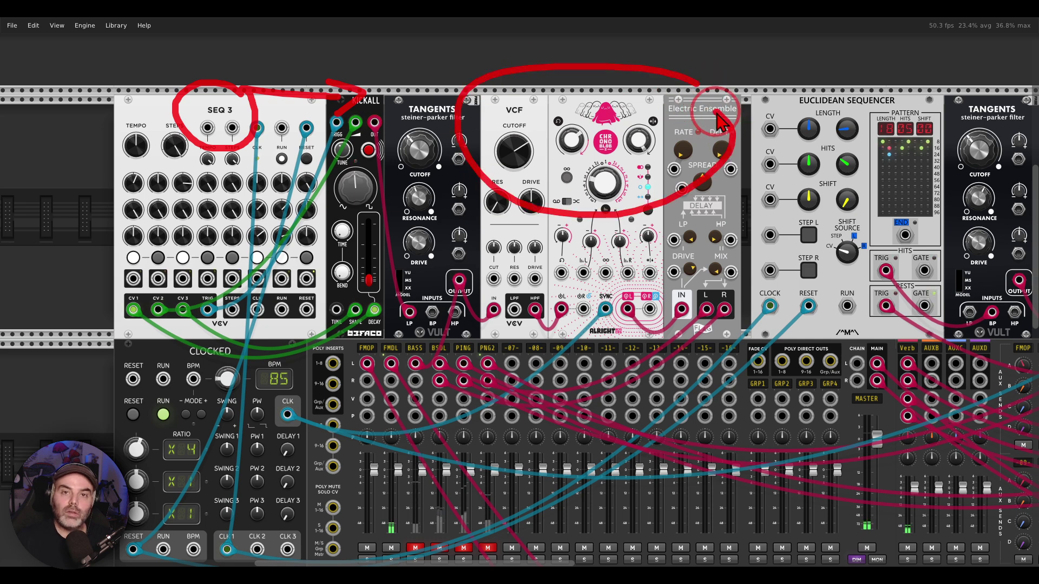
key("Escape")
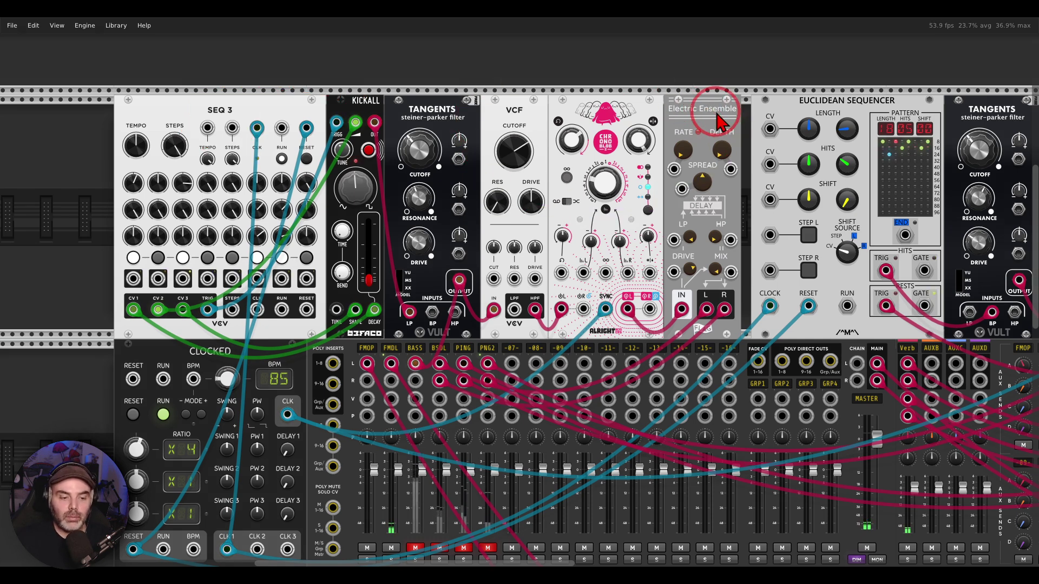
scroll(498, 233, "down", 3)
left_click(415, 467)
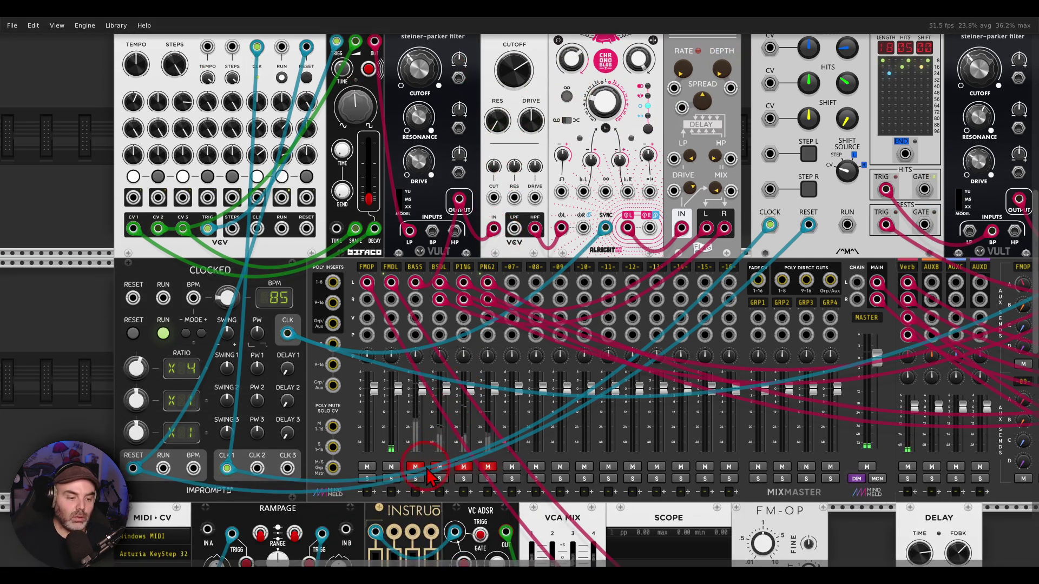
left_click(439, 466)
Pan the rack to bring the delay and reverb effects modules into view.
scroll(481, 365, "up", 3)
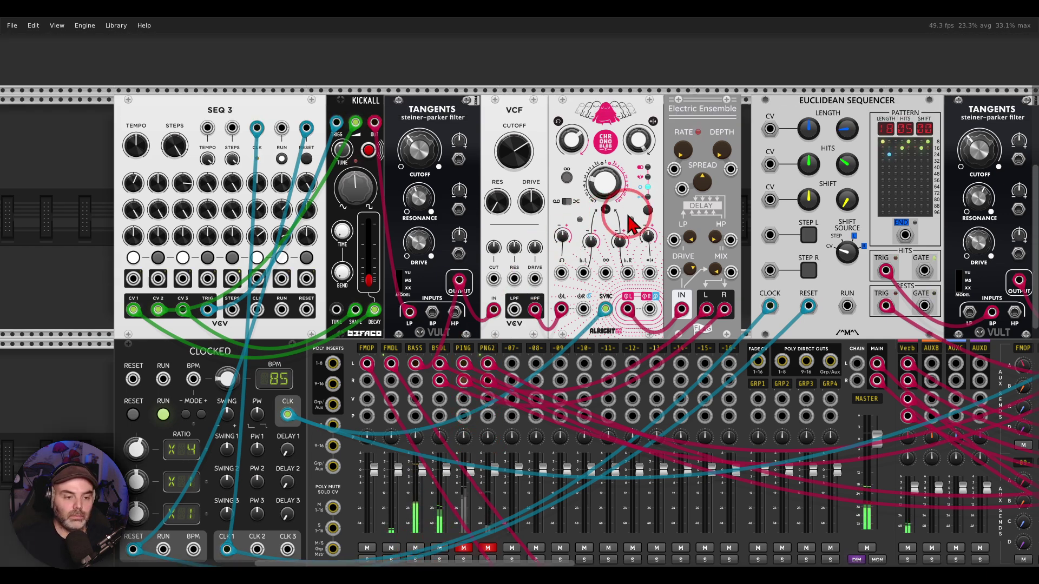
left_click_drag(628, 216, 417, 224)
left_click_drag(611, 231, 247, 223)
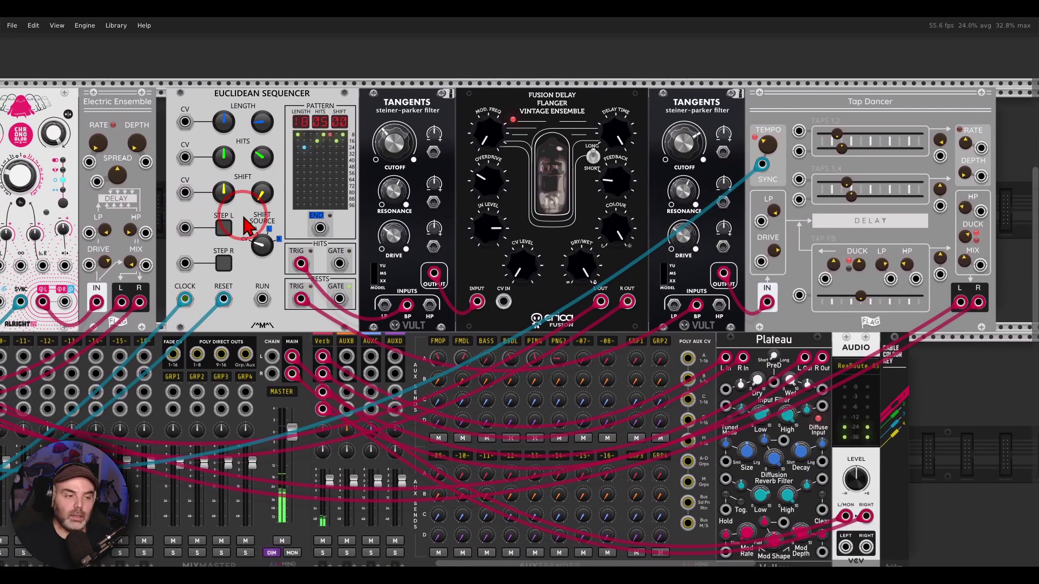
left_click_drag(413, 87, 419, 88)
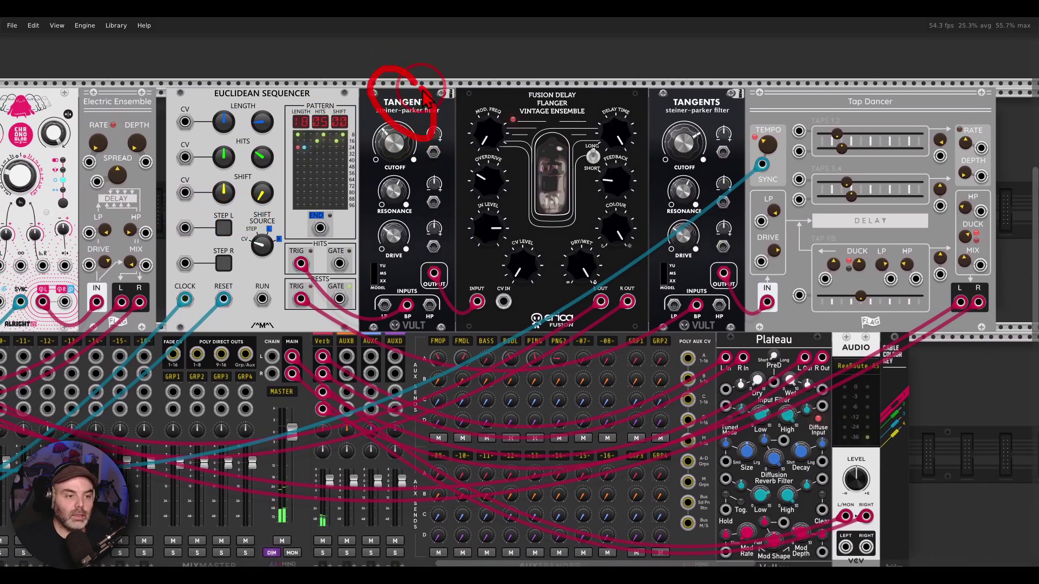
mouse_move(712, 83)
left_mouse_down()
mouse_move(662, 128)
mouse_move(712, 81)
left_mouse_up()
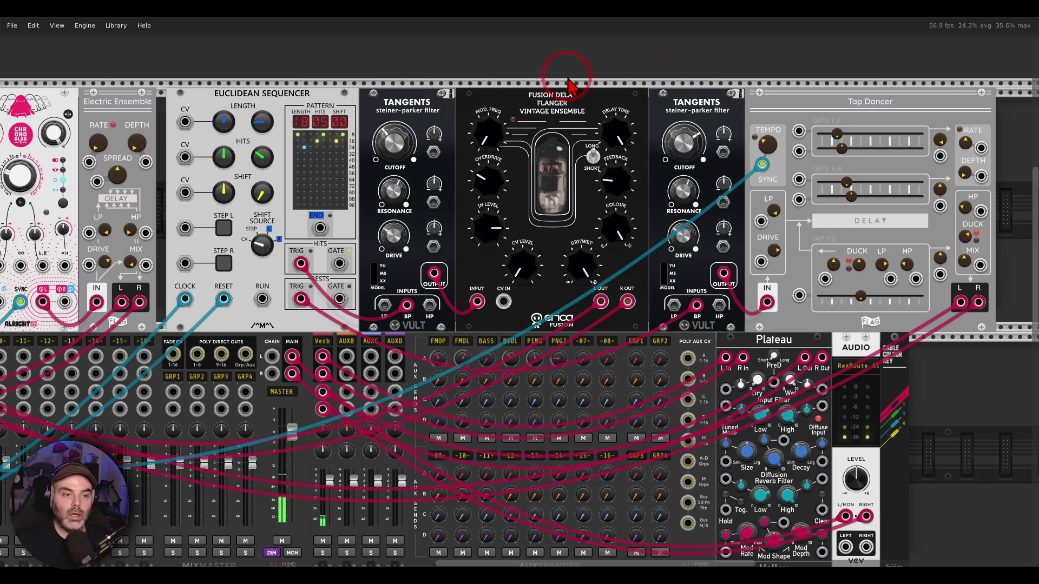
mouse_move(573, 75)
left_mouse_down()
mouse_move(568, 145)
mouse_move(581, 90)
left_mouse_up()
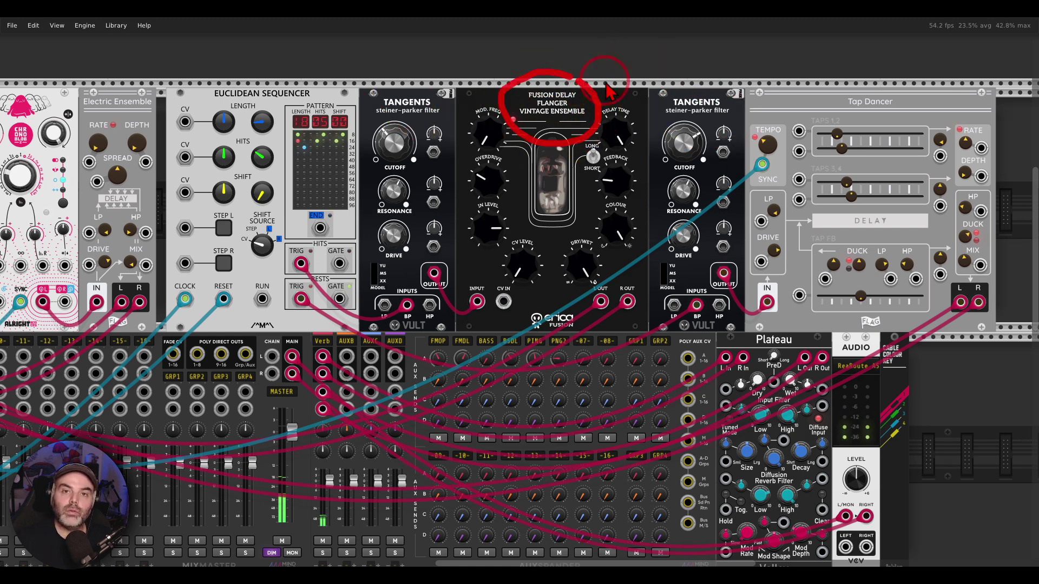
mouse_move(893, 57)
left_mouse_down()
mouse_move(914, 108)
mouse_move(895, 87)
left_mouse_up()
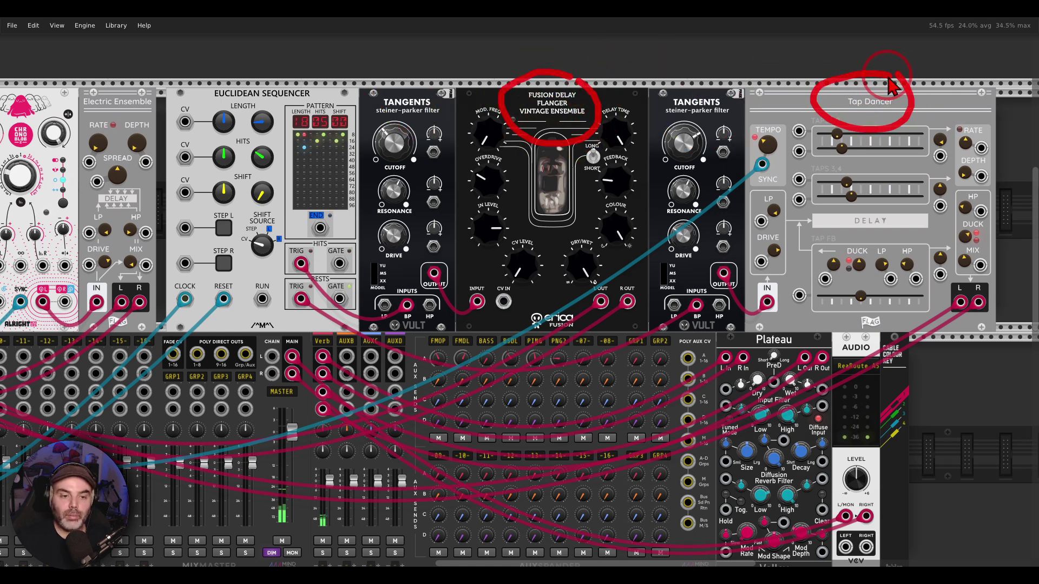
left_click_drag(156, 430, 400, 353)
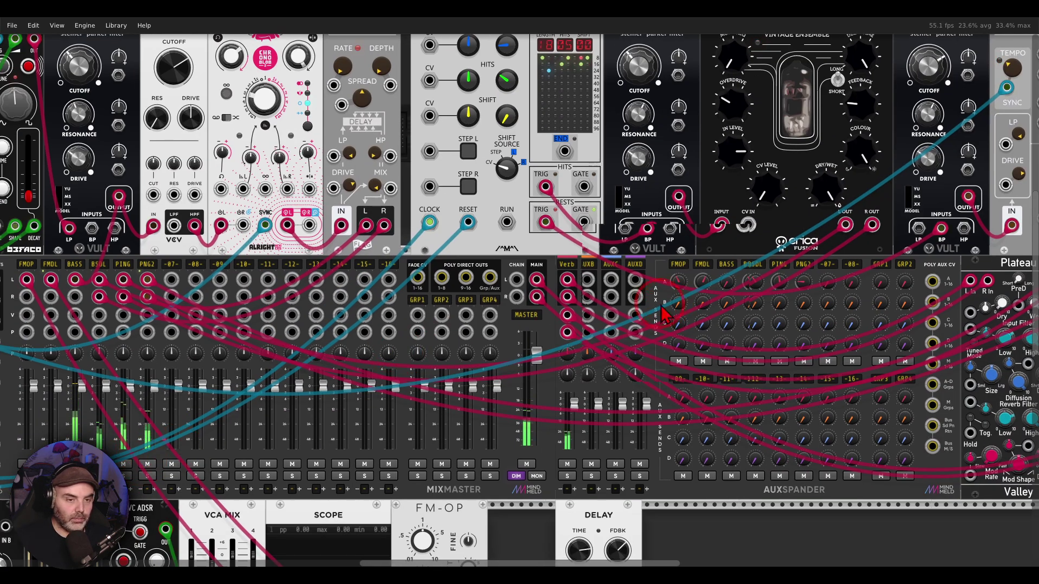
left_click_drag(673, 303, 427, 365)
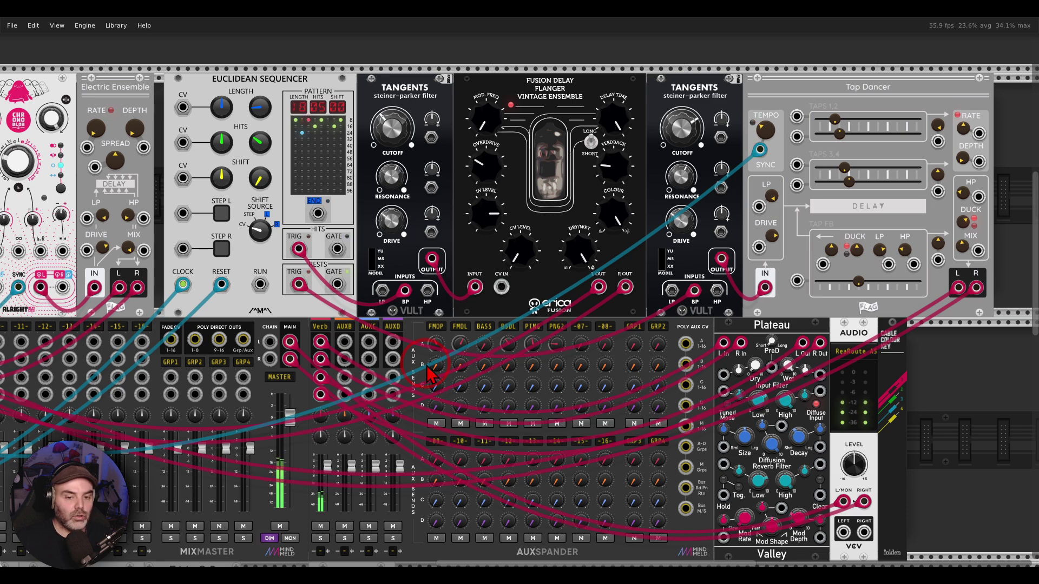
left_click_drag(399, 369, 659, 284)
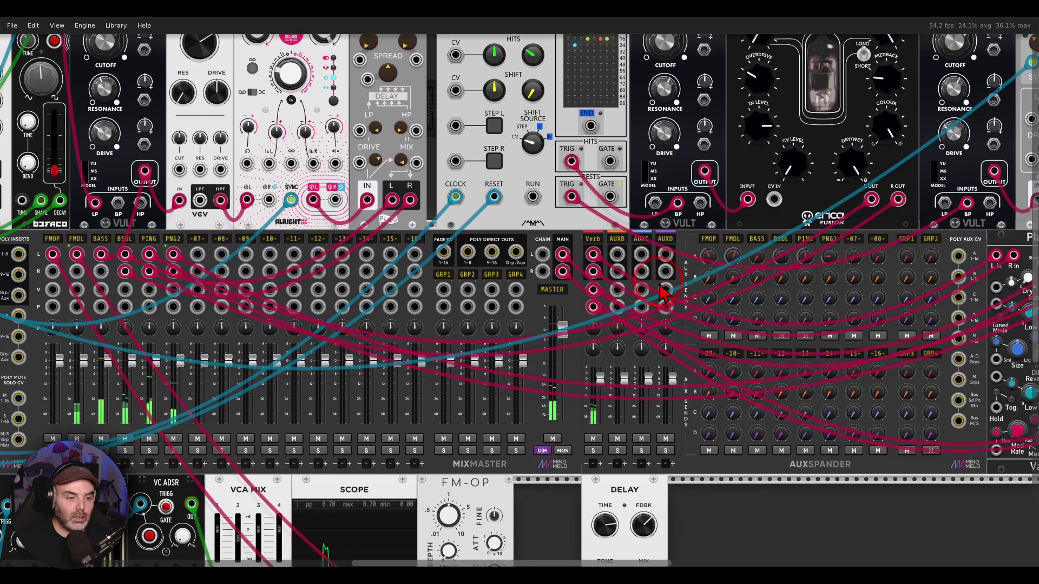
scroll(536, 347, "down", 3)
scroll(589, 395, "down", 1)
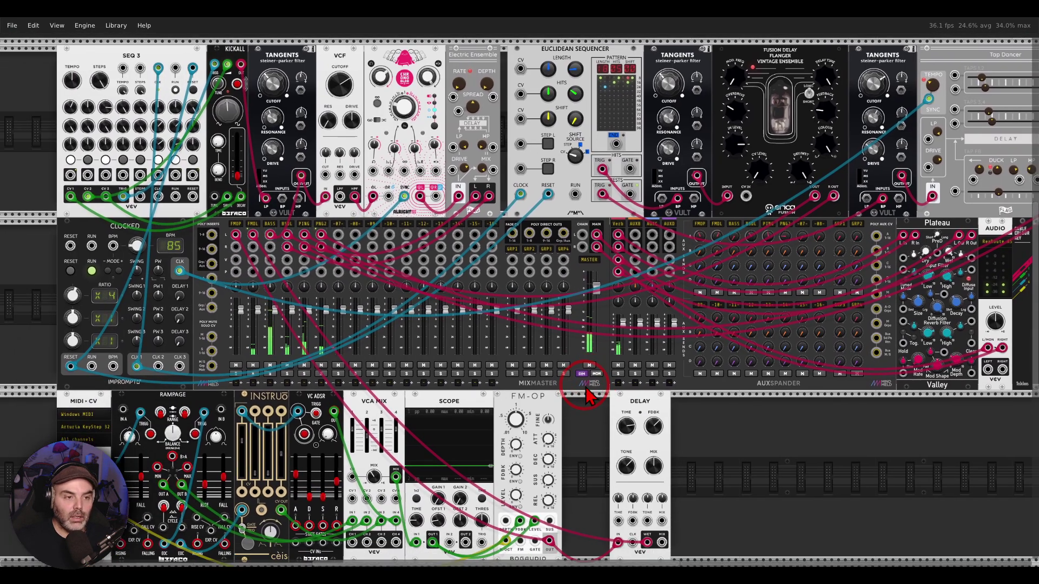
scroll(589, 395, "down", 2)
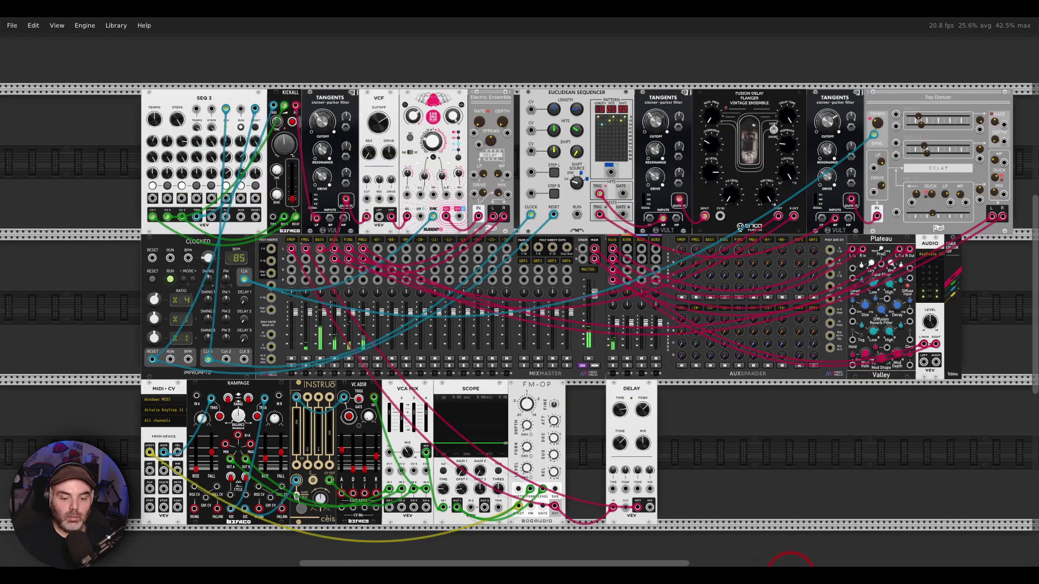
left_click(790, 577)
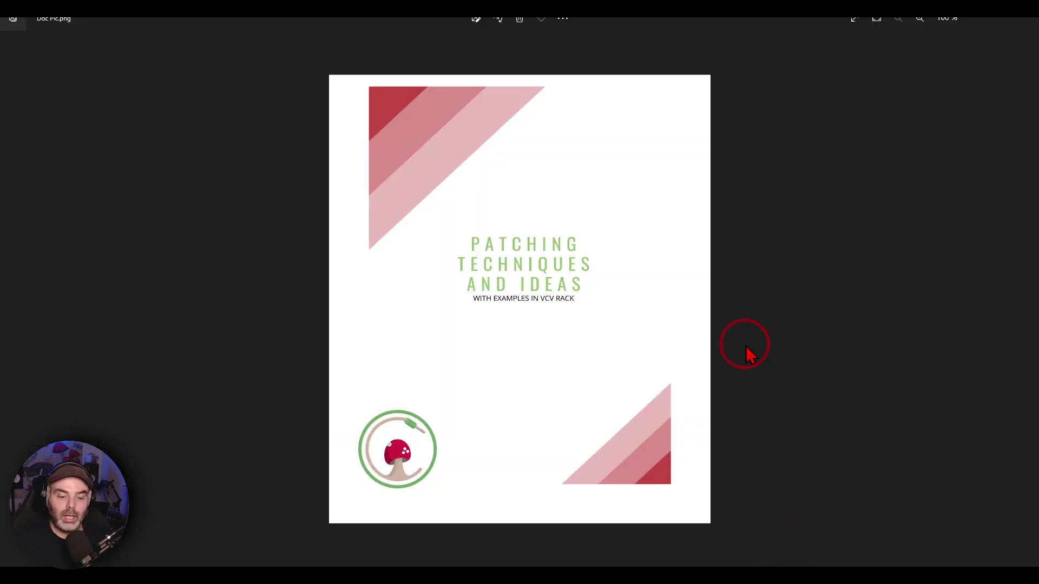
left_click(596, 566)
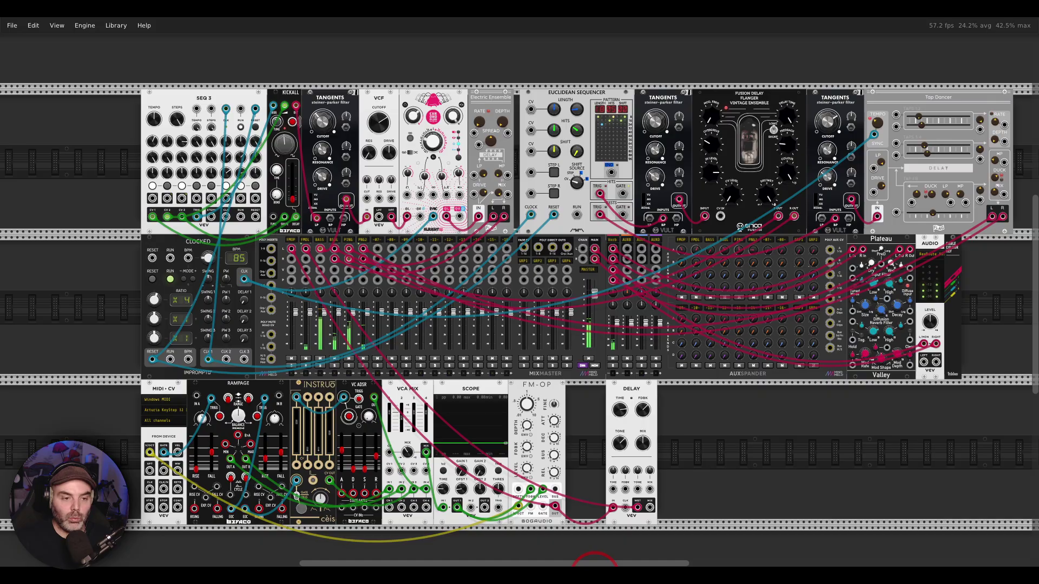
left_click_drag(691, 457, 683, 450)
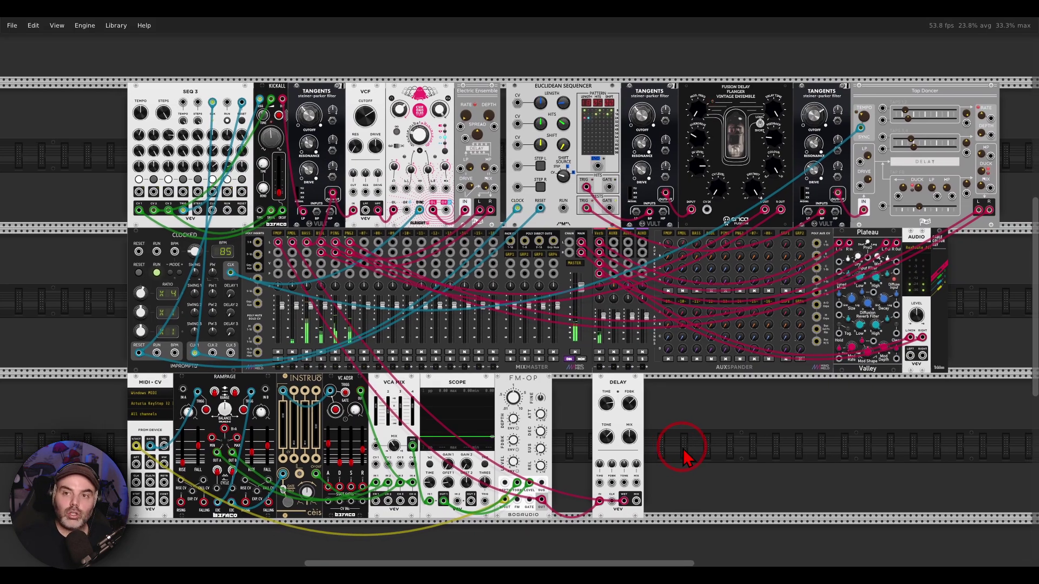